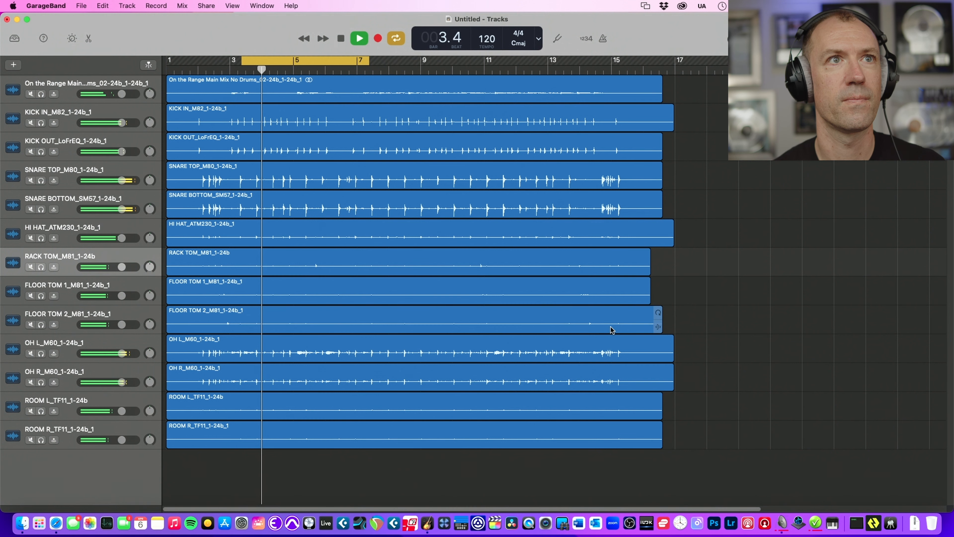
# Step: Stop playback and pan the ROOM and OH track pairs apart, with the L tracks to the left and the R tracks to the right
pyautogui.press('space')
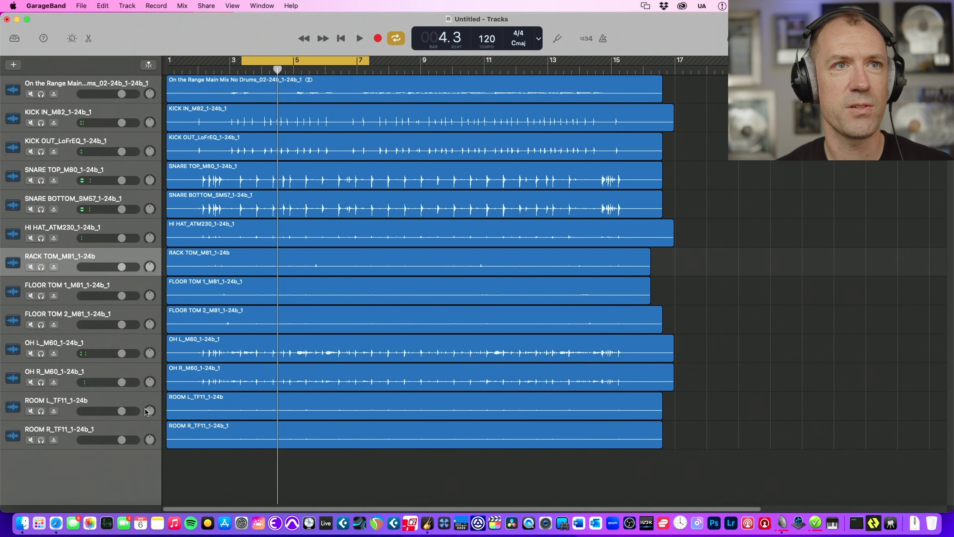
pyautogui.moveTo(150, 409); pyautogui.dragTo(168, 321)
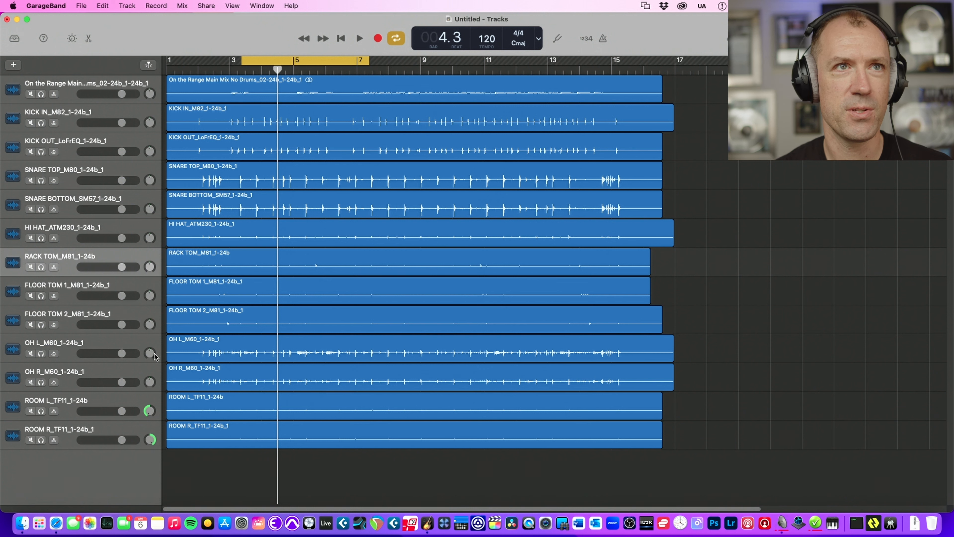
pyautogui.moveTo(154, 356)
pyautogui.mouseDown()
pyautogui.moveTo(151, 379)
pyautogui.moveTo(150, 370)
pyautogui.mouseUp()
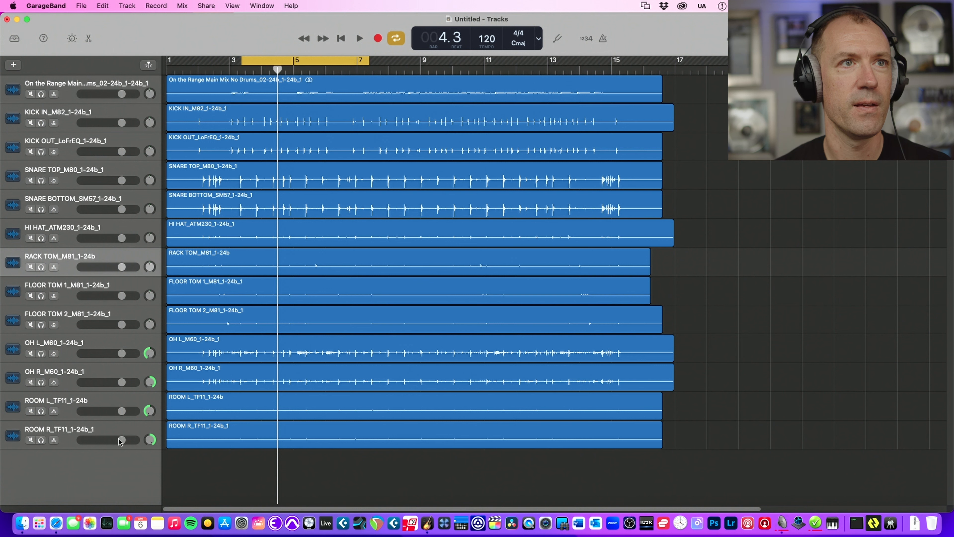
# Step: Lower the volume of every drum track except KICK IN to −∞ dB
pyautogui.moveTo(121, 441); pyautogui.dragTo(81, 440)
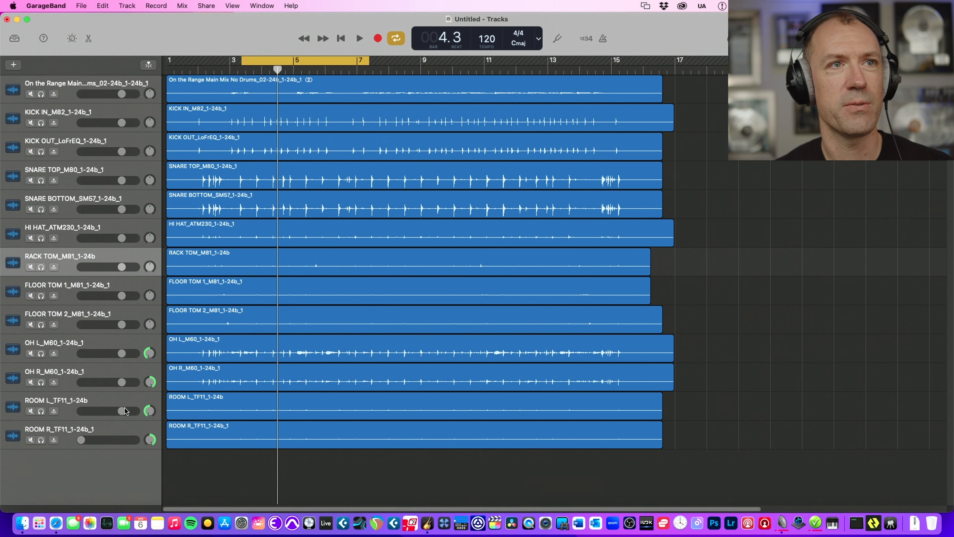
pyautogui.moveTo(124, 410); pyautogui.dragTo(81, 410)
pyautogui.moveTo(124, 381); pyautogui.dragTo(81, 382)
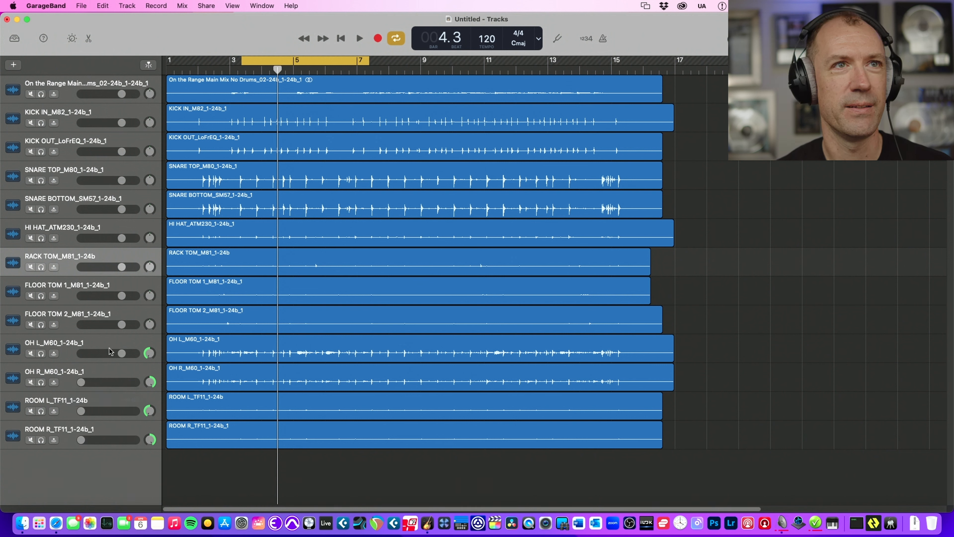
pyautogui.moveTo(123, 353); pyautogui.dragTo(80, 353)
pyautogui.moveTo(120, 325); pyautogui.dragTo(20, 327)
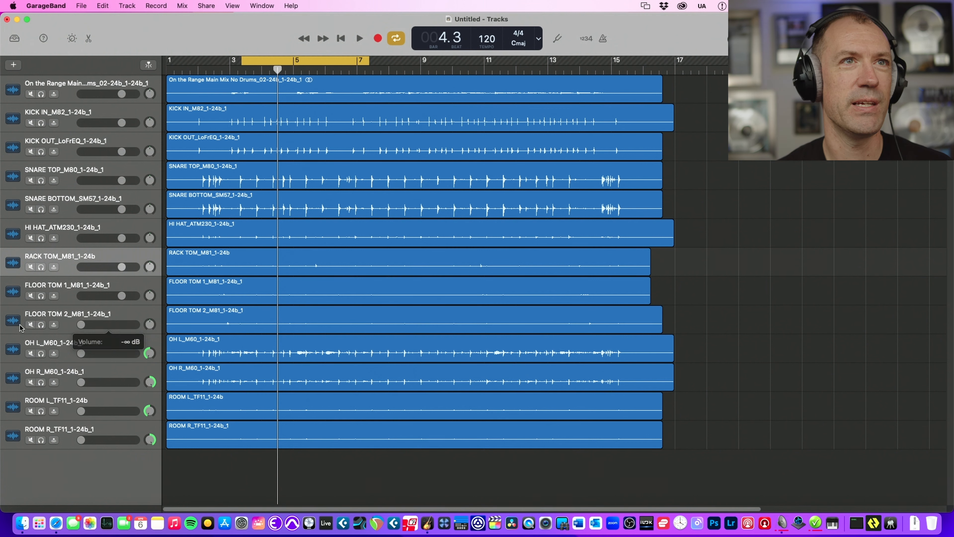
pyautogui.moveTo(121, 296); pyautogui.dragTo(80, 296)
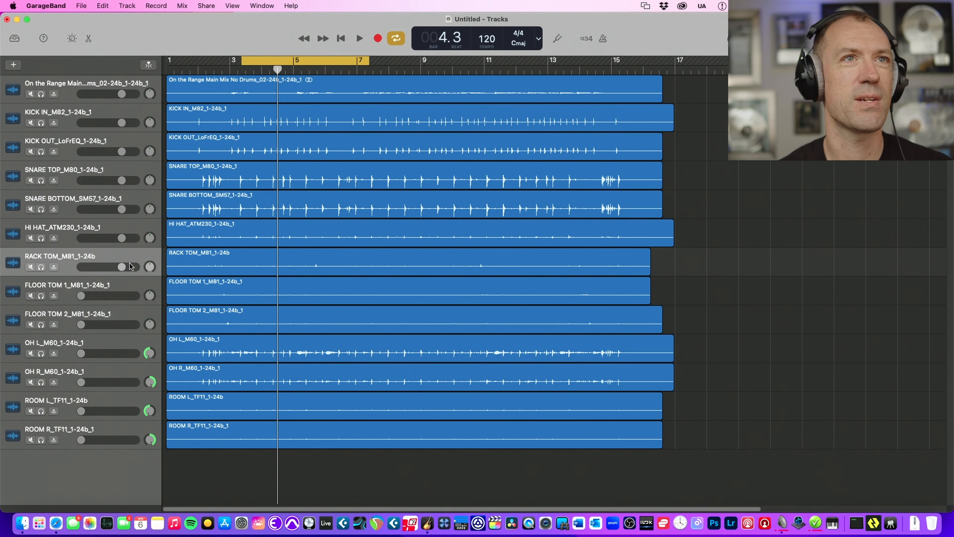
pyautogui.moveTo(122, 267); pyautogui.dragTo(81, 267)
pyautogui.moveTo(122, 237); pyautogui.dragTo(80, 237)
pyautogui.moveTo(123, 209); pyautogui.dragTo(22, 222)
pyautogui.moveTo(122, 181); pyautogui.dragTo(20, 159)
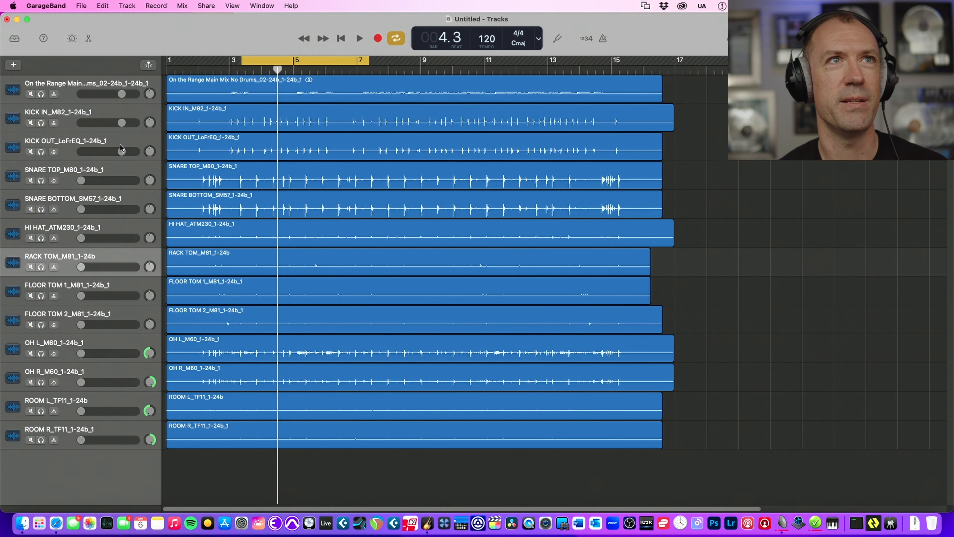
pyautogui.moveTo(121, 151); pyautogui.dragTo(80, 151)
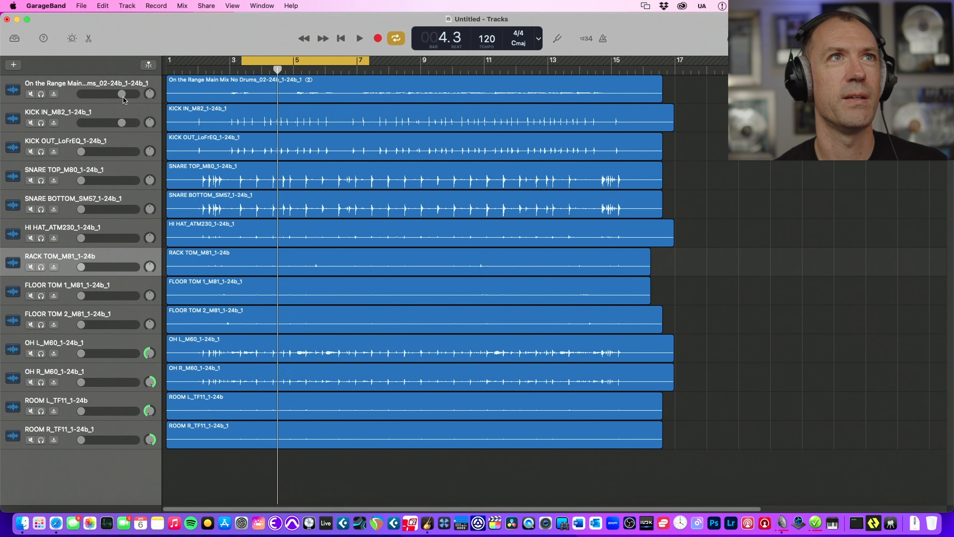
# Step: Play the loop, mute the On the Range main mix track and select the KICK IN track
pyautogui.press('space')
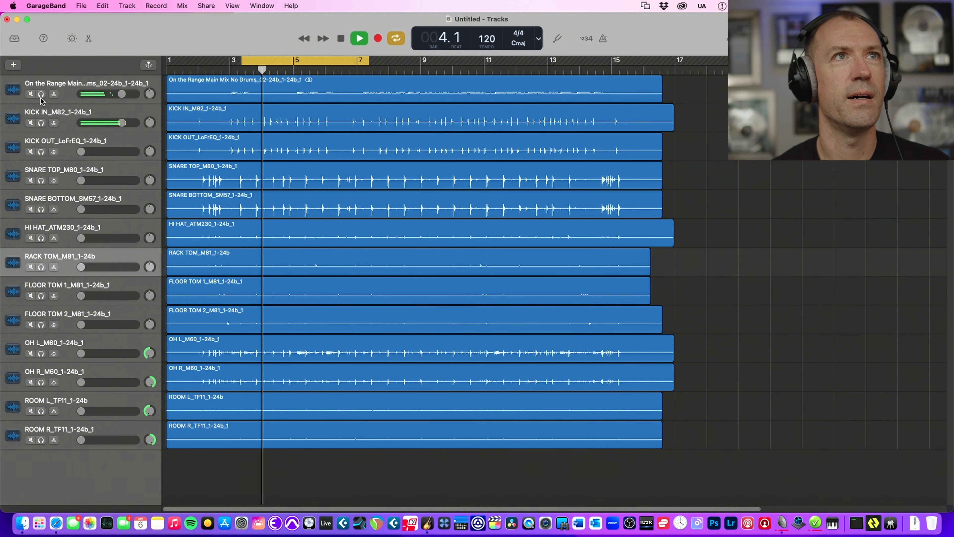
pyautogui.click(31, 94)
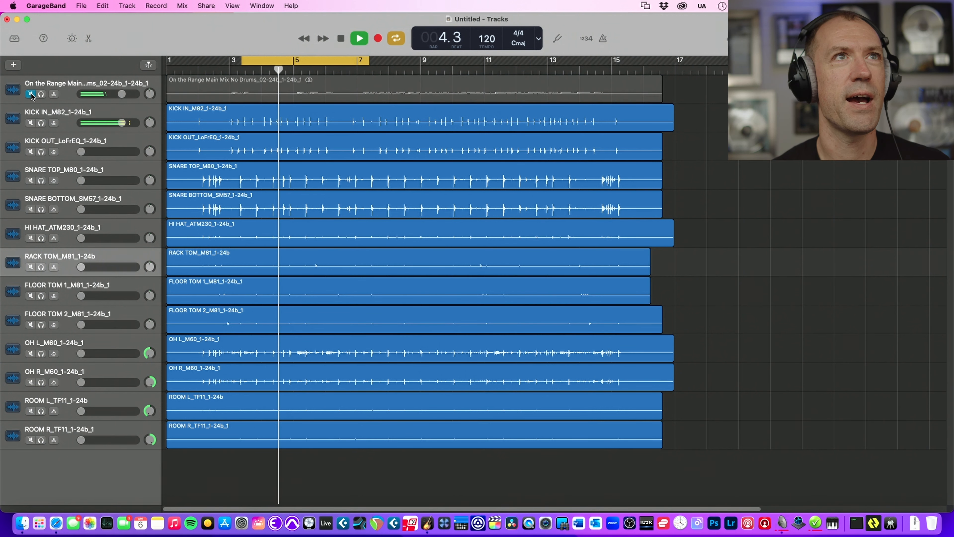
pyautogui.click(75, 114)
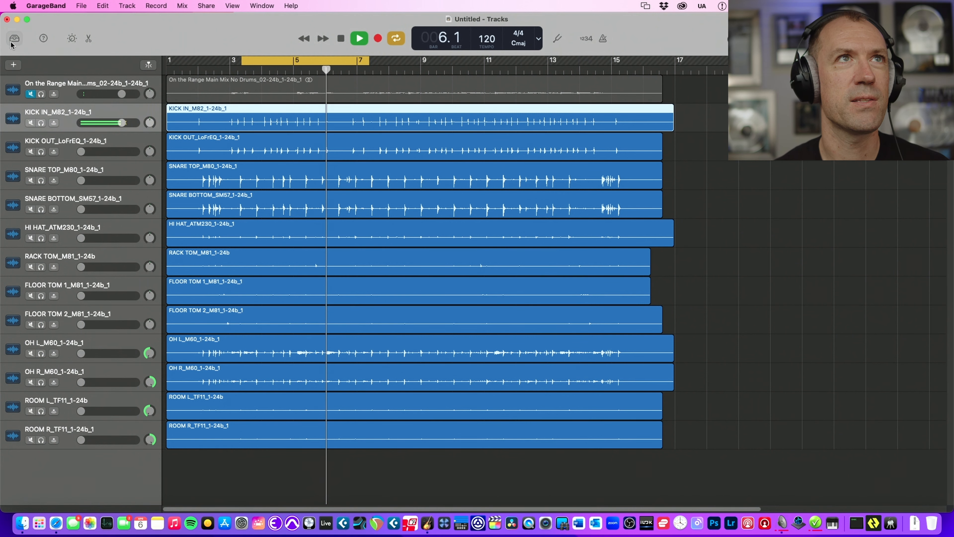
# Step: Show the Smart Controls for the KICK IN track and expand its plug-ins section
pyautogui.click(71, 38)
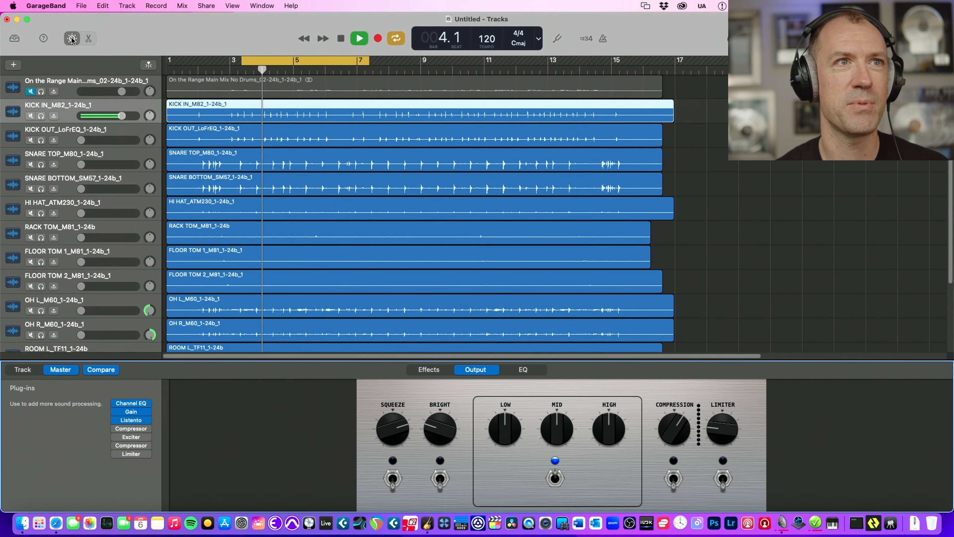
pyautogui.click(22, 369)
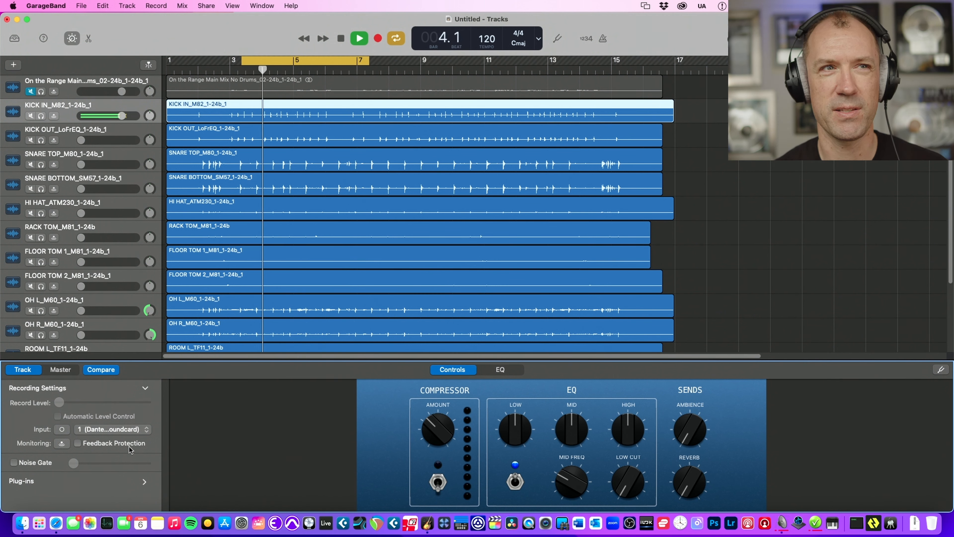
pyautogui.click(94, 481)
pyautogui.scroll(-2, 105, 477)
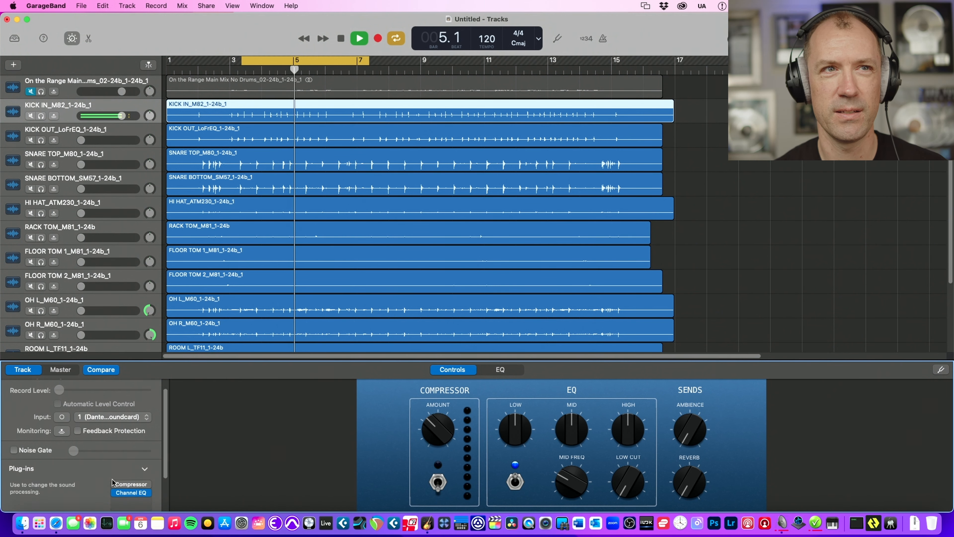
pyautogui.scroll(-2, 112, 482)
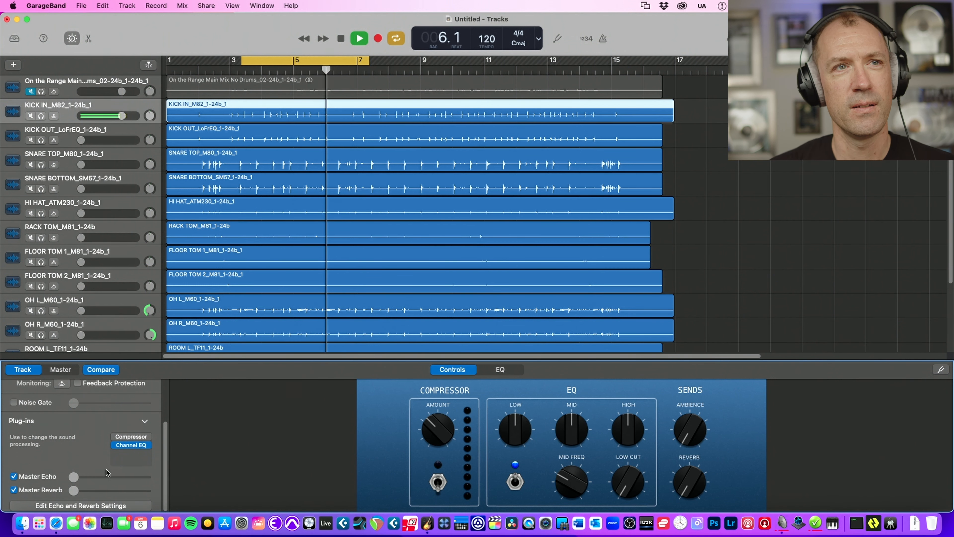
pyautogui.scroll(3, 98, 443)
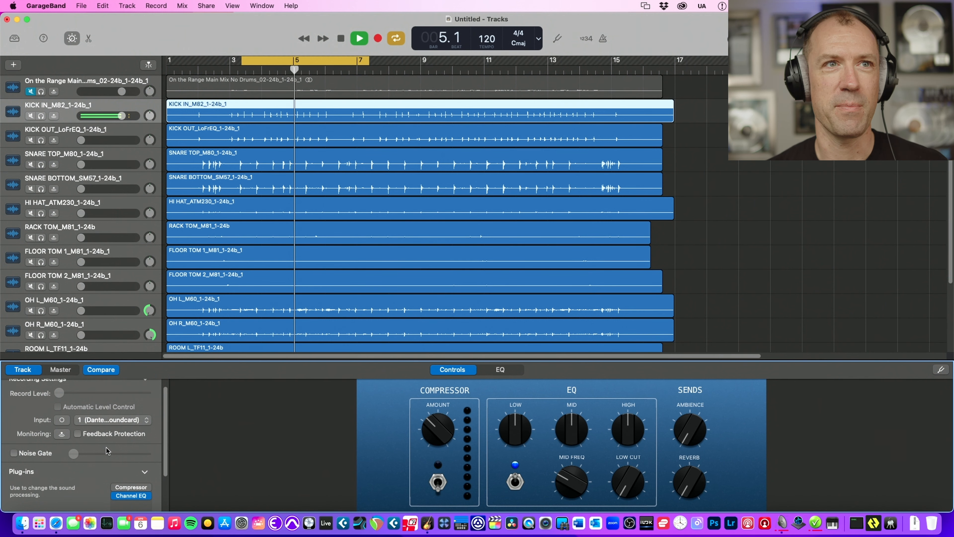
pyautogui.scroll(-3, 117, 447)
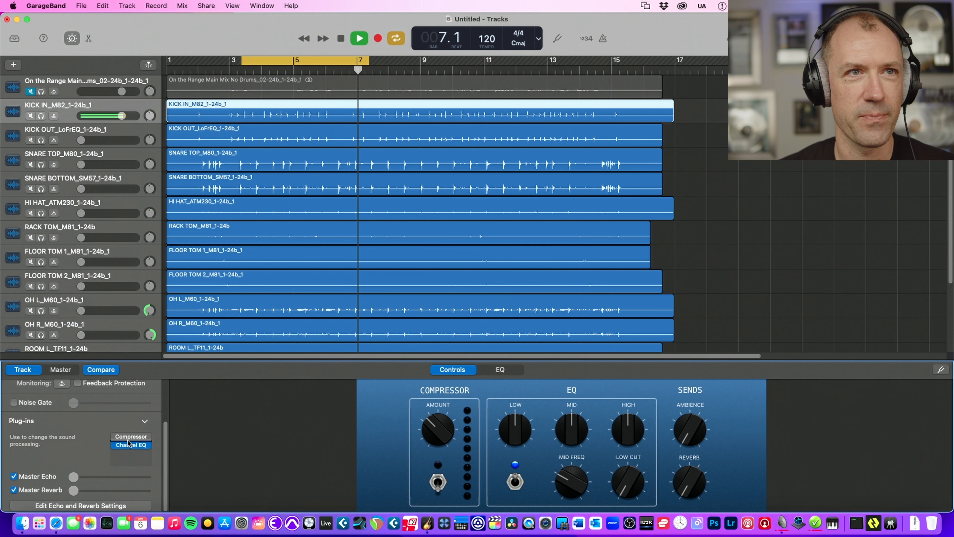
# Step: Enable the Compressor on KICK IN and adjust its amount to a threshold of -23.0 dB in the detailed settings
pyautogui.click(115, 436)
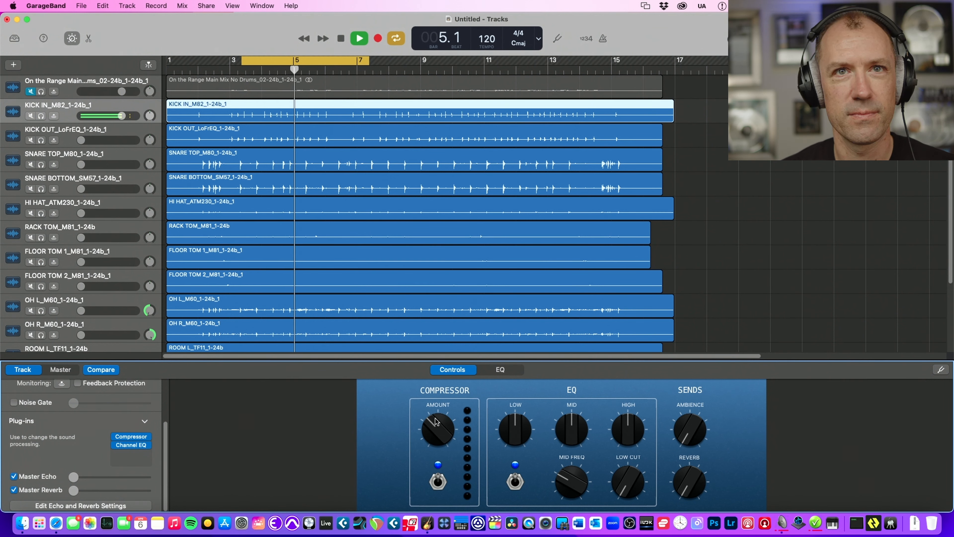
pyautogui.moveTo(437, 428); pyautogui.dragTo(445, 335)
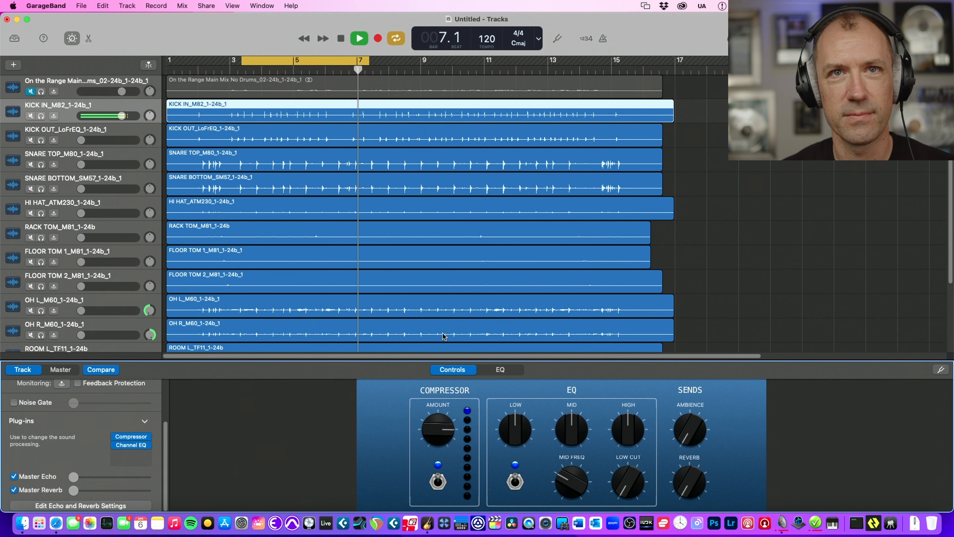
pyautogui.moveTo(444, 318); pyautogui.dragTo(440, 411)
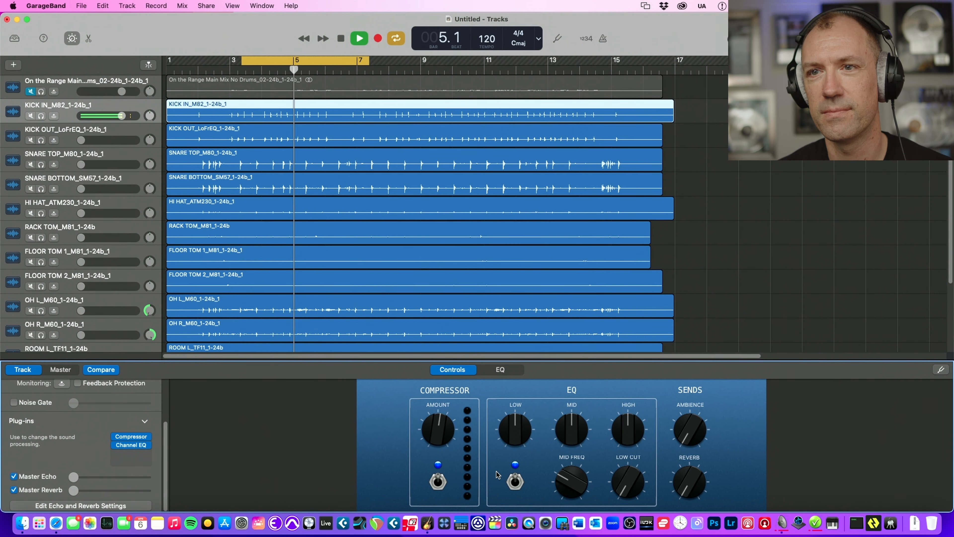
pyautogui.press('space')
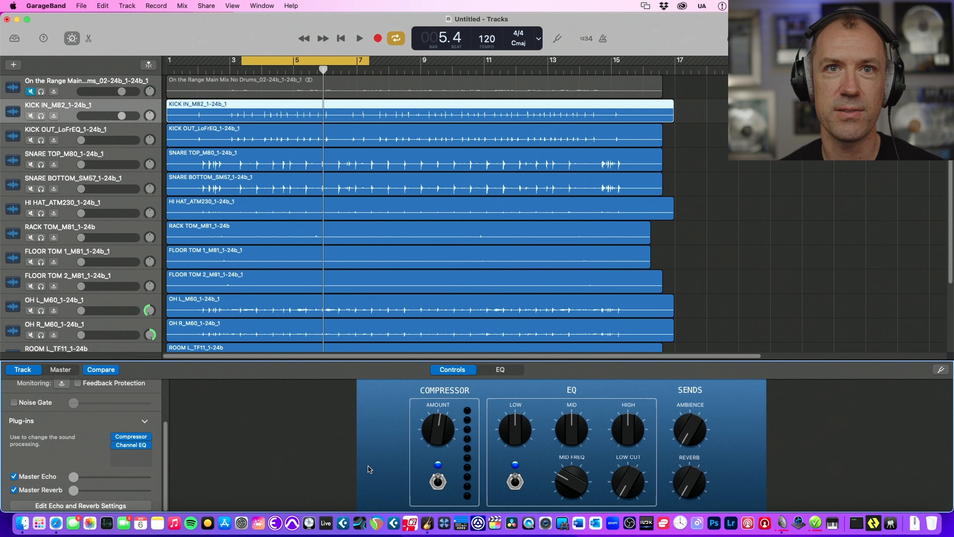
pyautogui.click(133, 437)
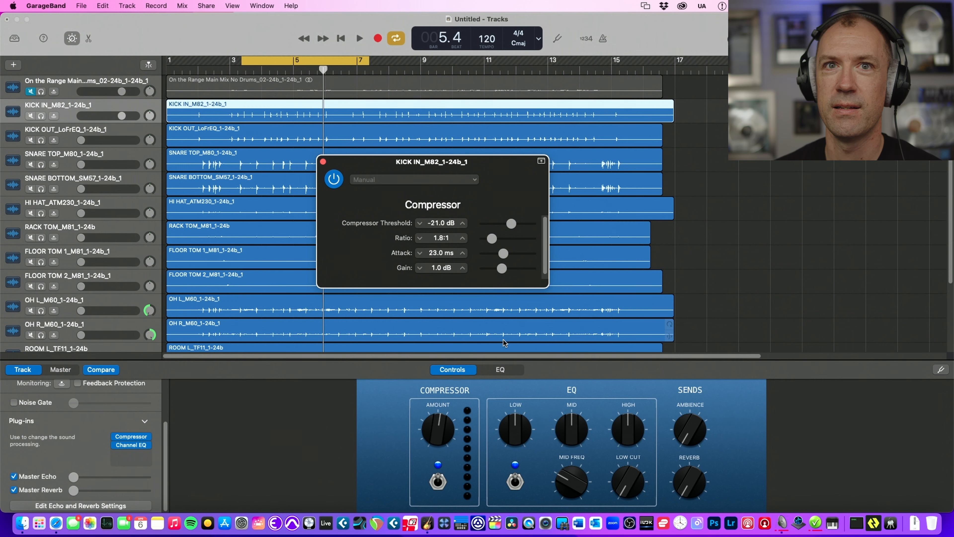
pyautogui.moveTo(438, 428); pyautogui.dragTo(464, 400)
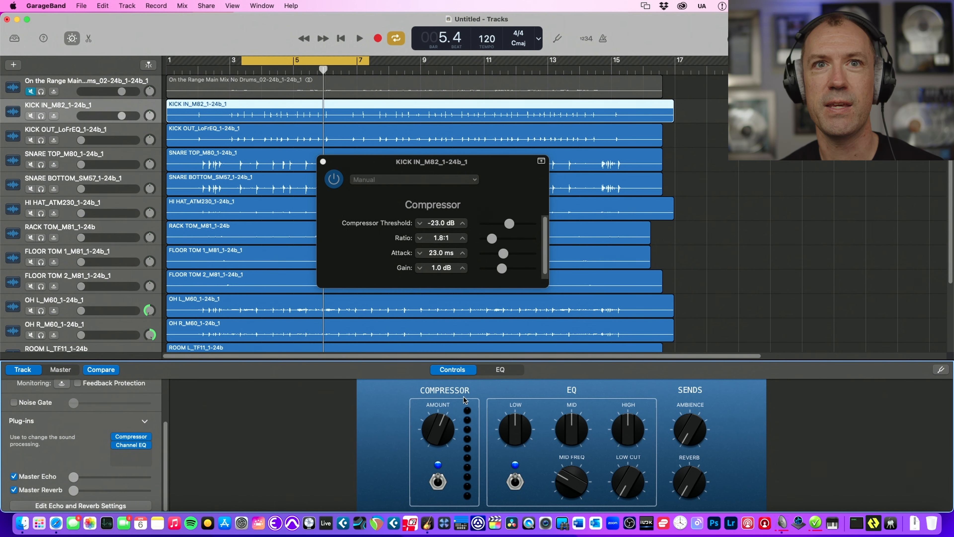
# Step: Open the KICK IN track's Channel EQ and adjust its 500 Hz band
pyautogui.click(135, 448)
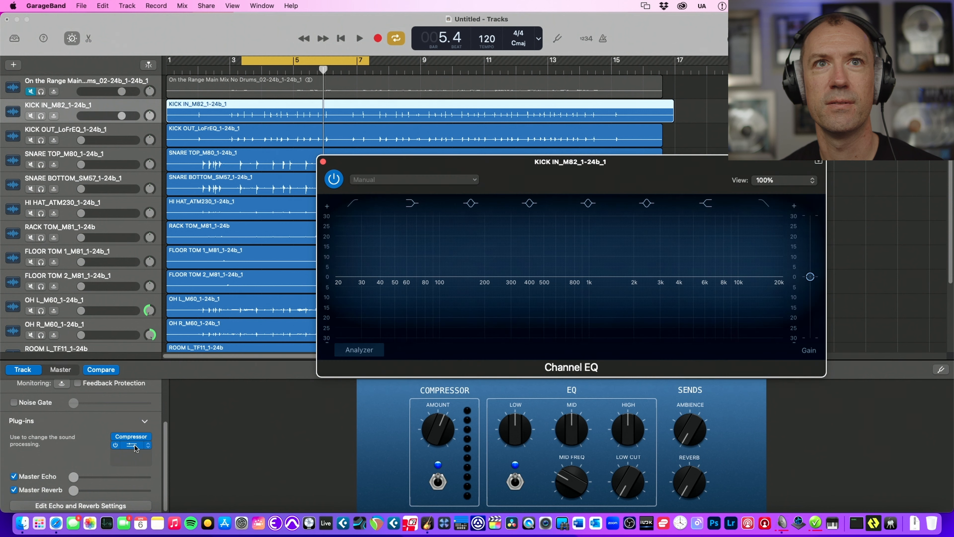
pyautogui.moveTo(522, 436)
pyautogui.mouseDown()
pyautogui.moveTo(524, 397)
pyautogui.moveTo(520, 422)
pyautogui.mouseUp()
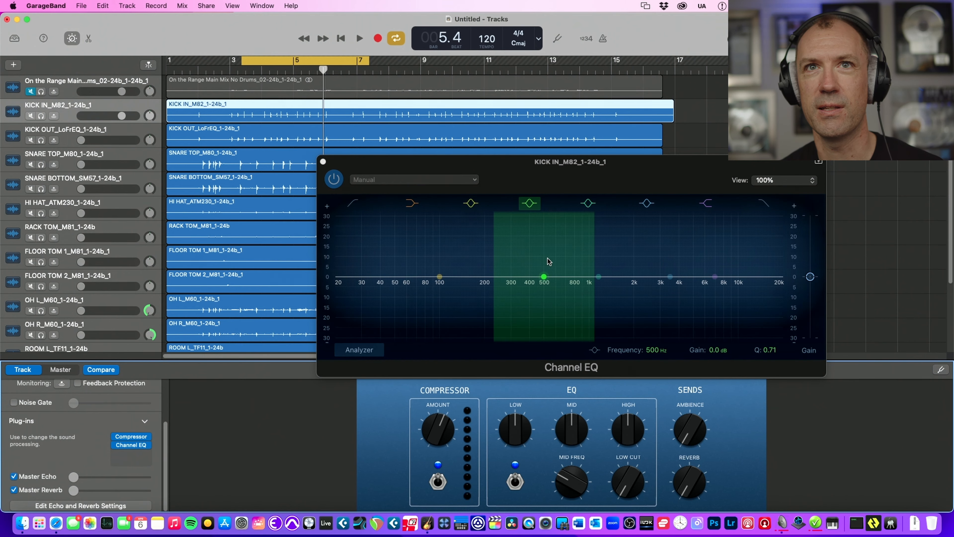
pyautogui.moveTo(543, 278); pyautogui.dragTo(562, 285)
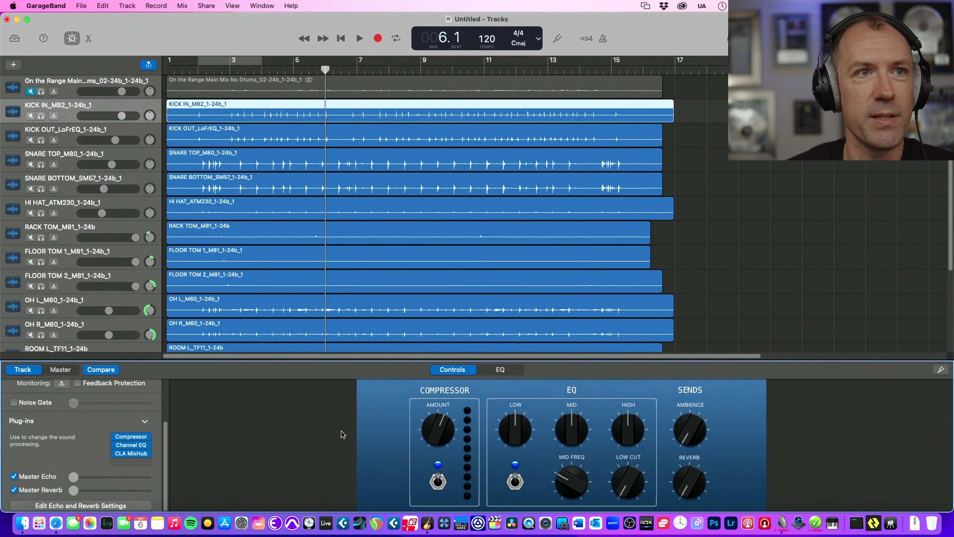
# Step: Move CLA MixHub to the first plug-in slot on KICK IN and switch the compressor type in its DYN section
pyautogui.moveTo(131, 453); pyautogui.dragTo(136, 440)
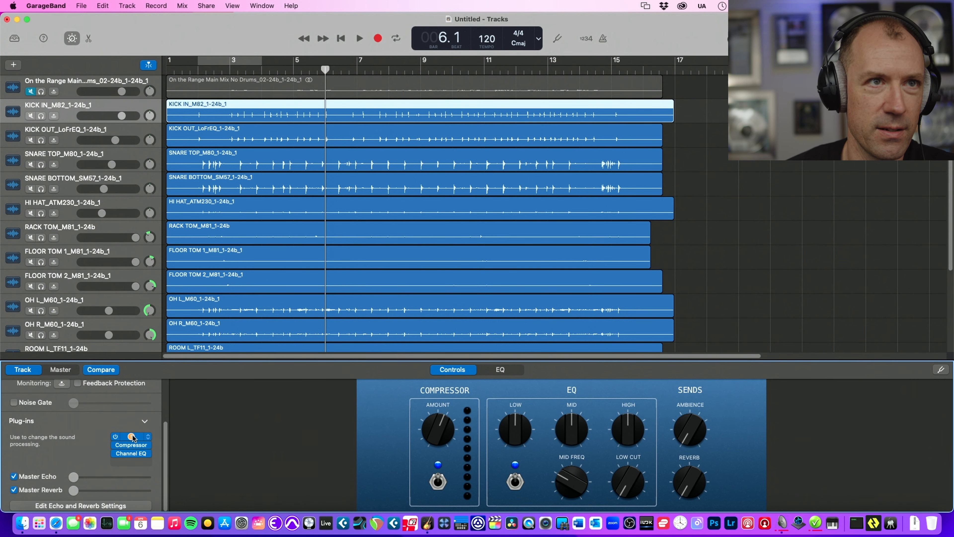
pyautogui.click(131, 437)
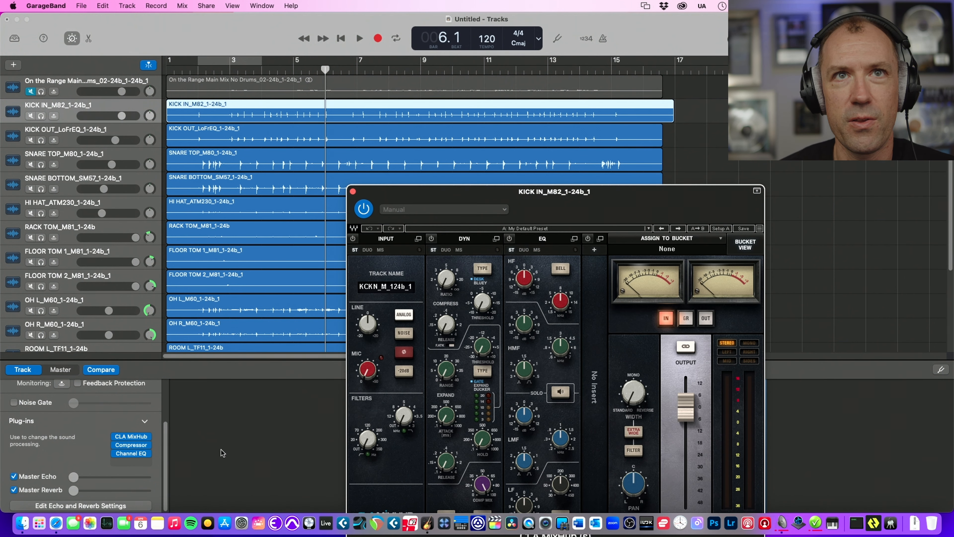
pyautogui.moveTo(563, 195); pyautogui.dragTo(510, 90)
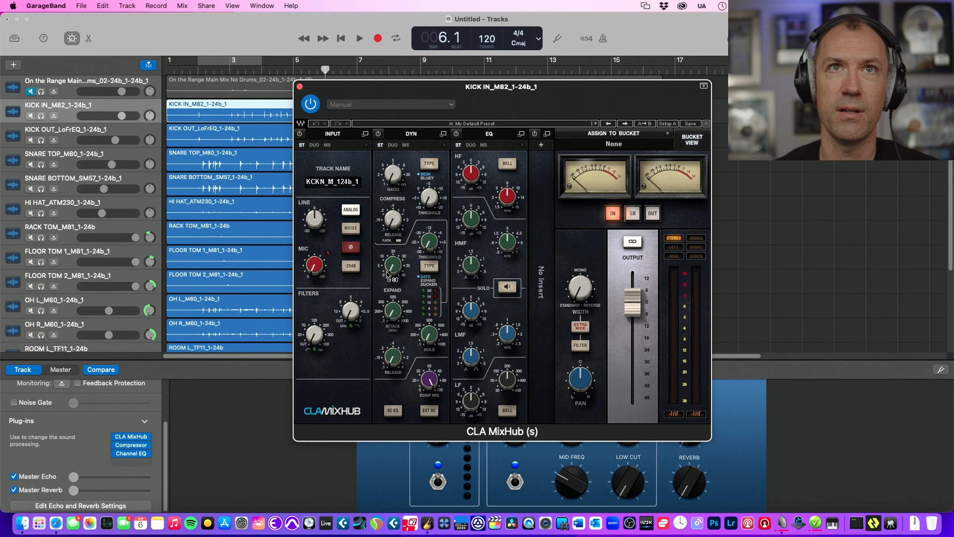
pyautogui.click(430, 164)
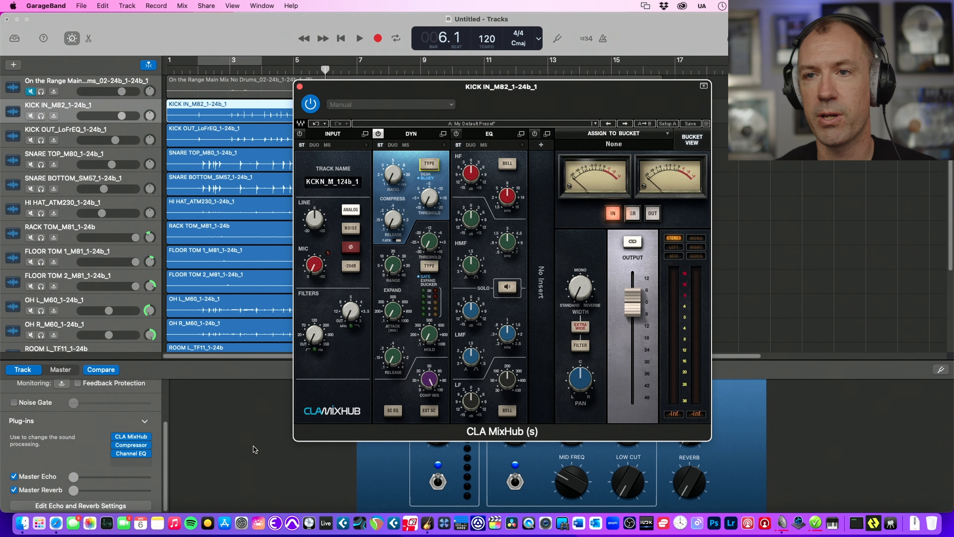
# Step: Insert the Universal Audio UADx 1176 Rev A Compressor on KICK IN between CLA MixHub and the Compressor
pyautogui.click(135, 444)
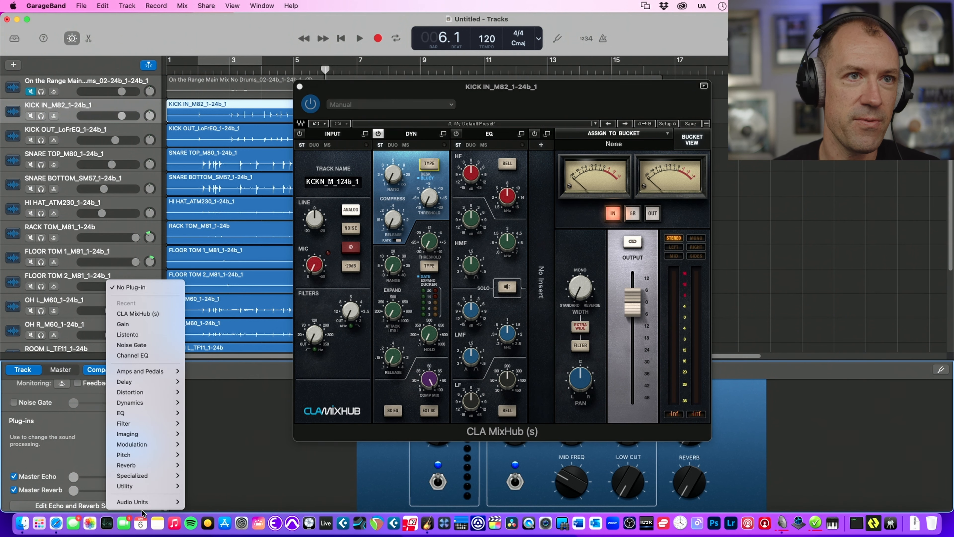
pyautogui.moveTo(173, 502)
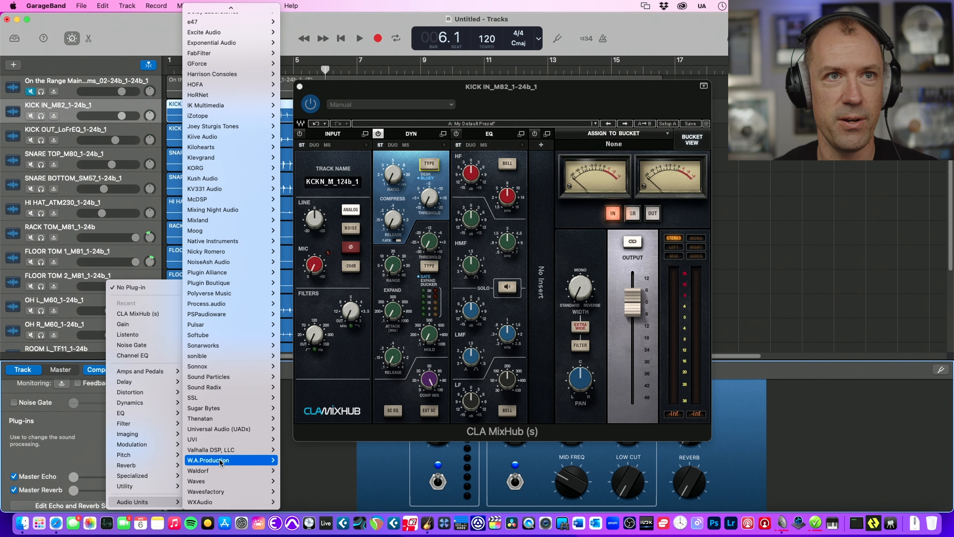
pyautogui.moveTo(230, 430)
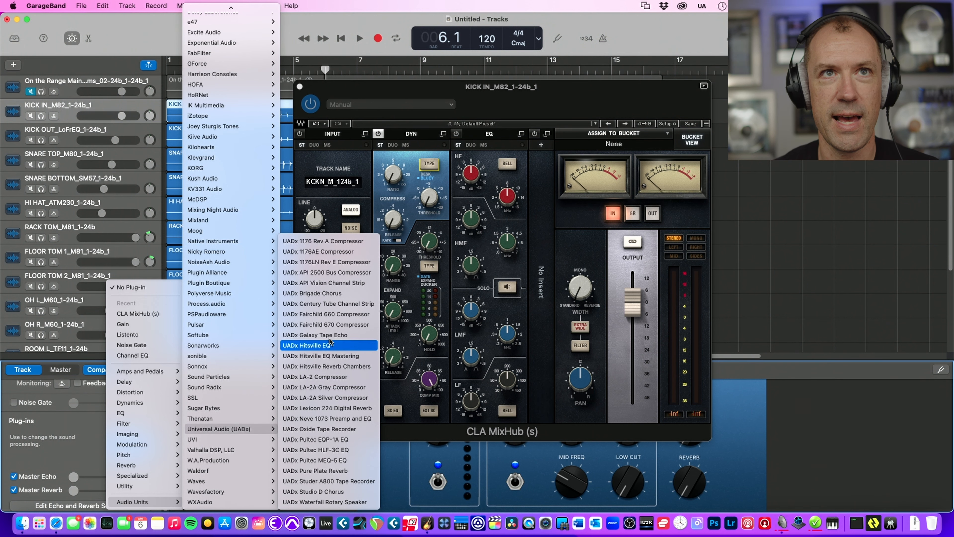
pyautogui.click(335, 242)
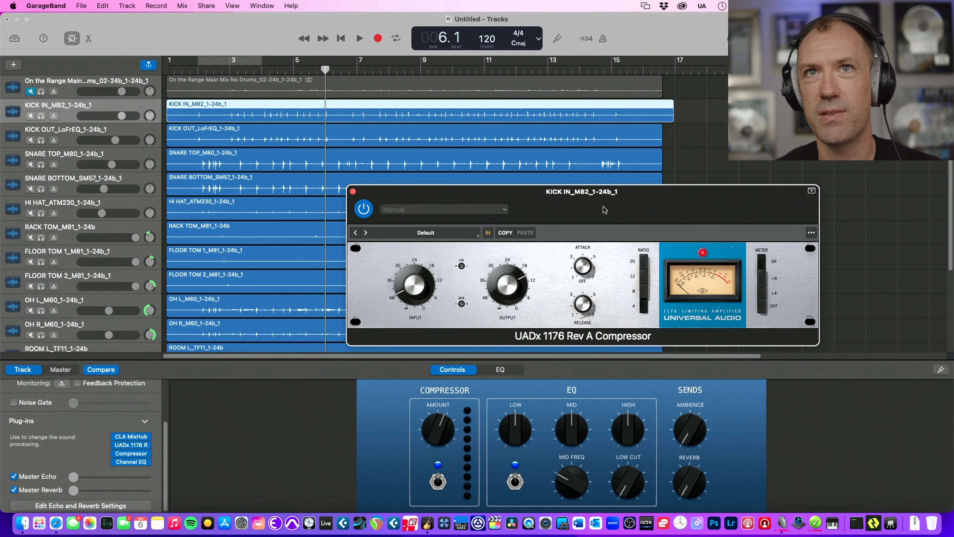
# Step: Set the CLA MixHub compressor type on KICK IN to DESK and remove the UADx 1176 Rev A Compressor from the track
pyautogui.moveTo(603, 207); pyautogui.dragTo(611, 197)
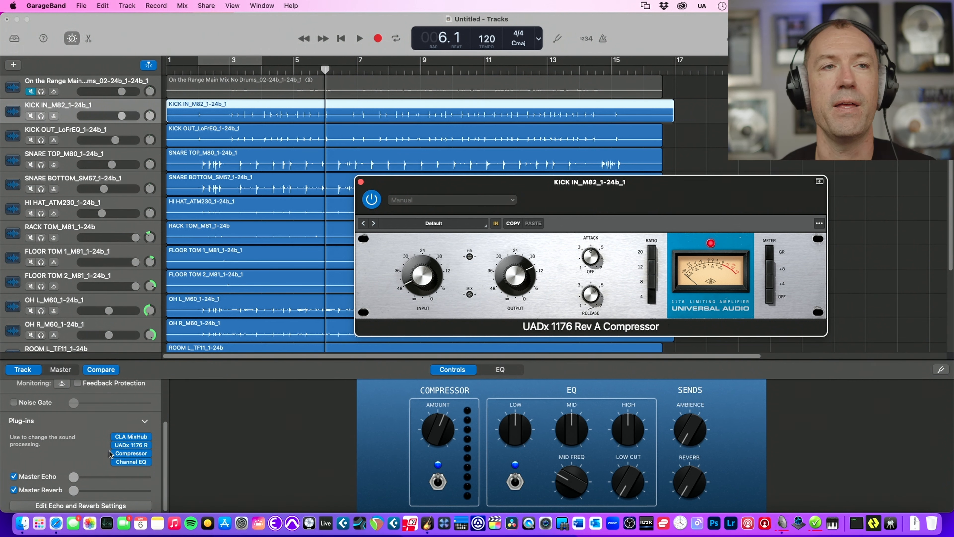
pyautogui.click(137, 437)
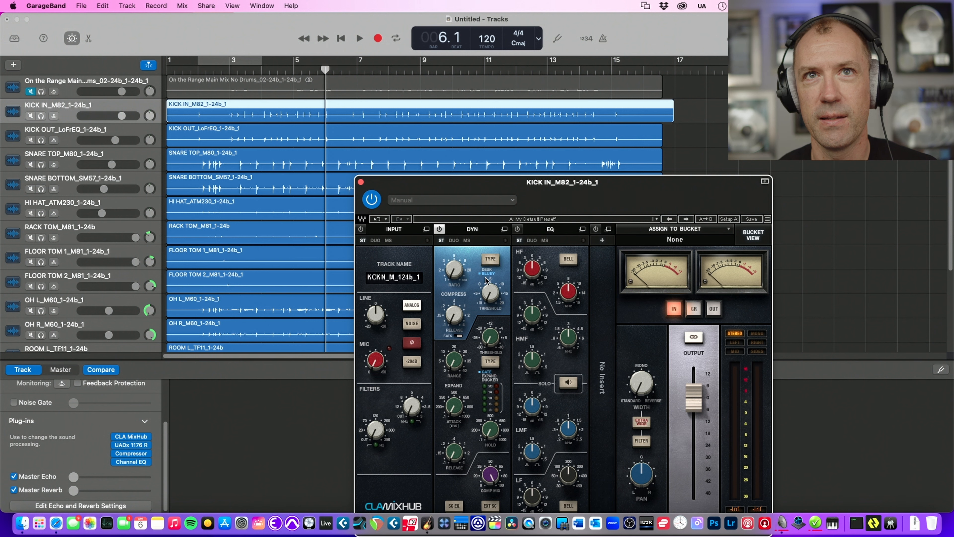
pyautogui.click(490, 259)
pyautogui.click(490, 259)
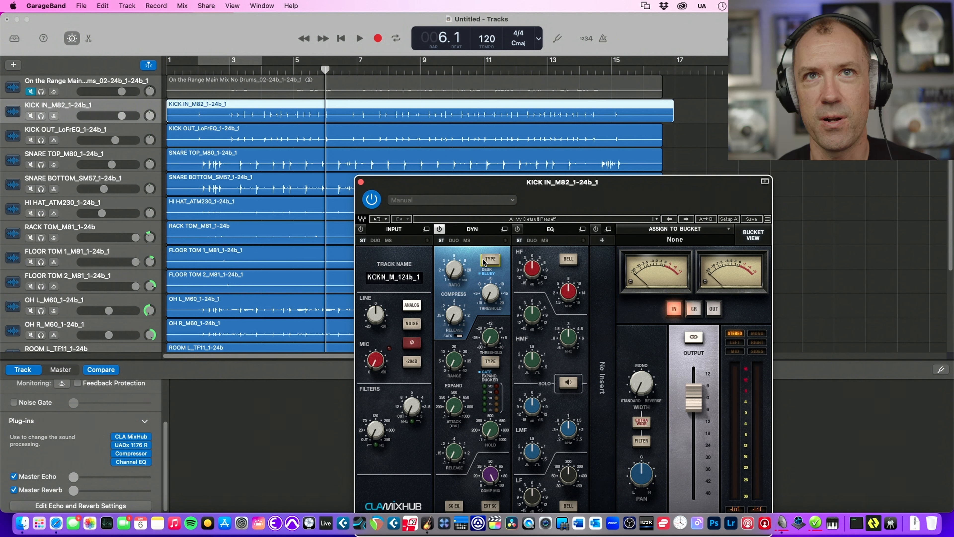
pyautogui.click(490, 259)
pyautogui.click(143, 445)
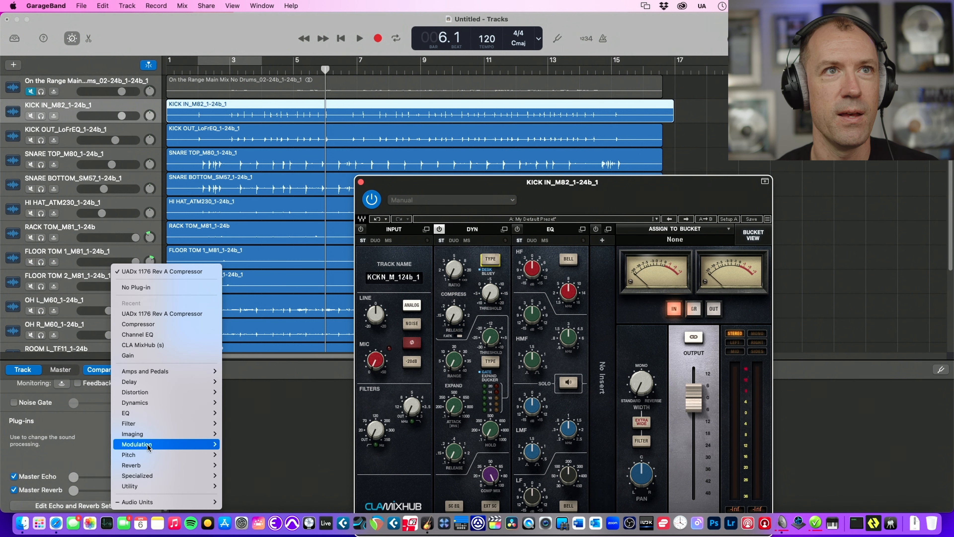
pyautogui.click(161, 287)
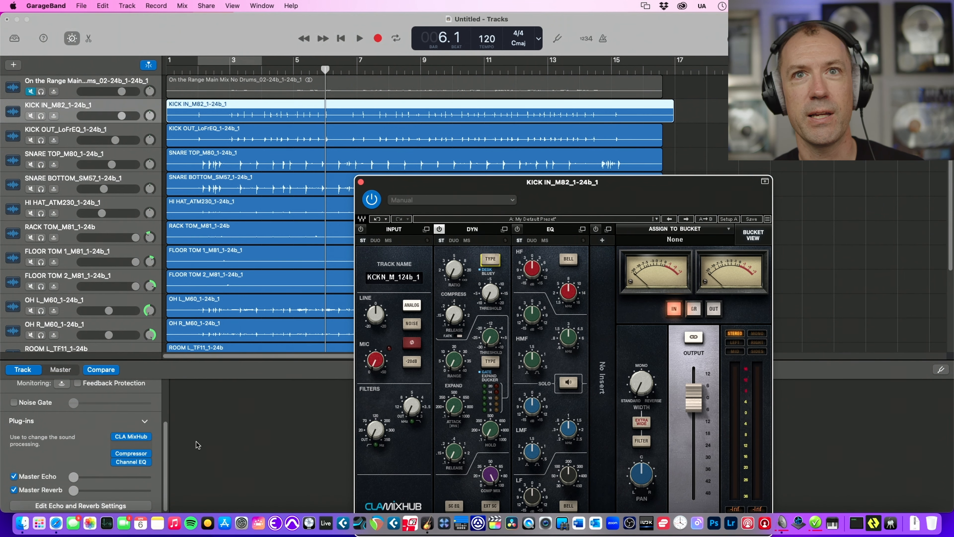
# Step: Compare the bucket view and channel view of CLA MixHub on KICK IN
pyautogui.moveTo(603, 186); pyautogui.dragTo(515, 94)
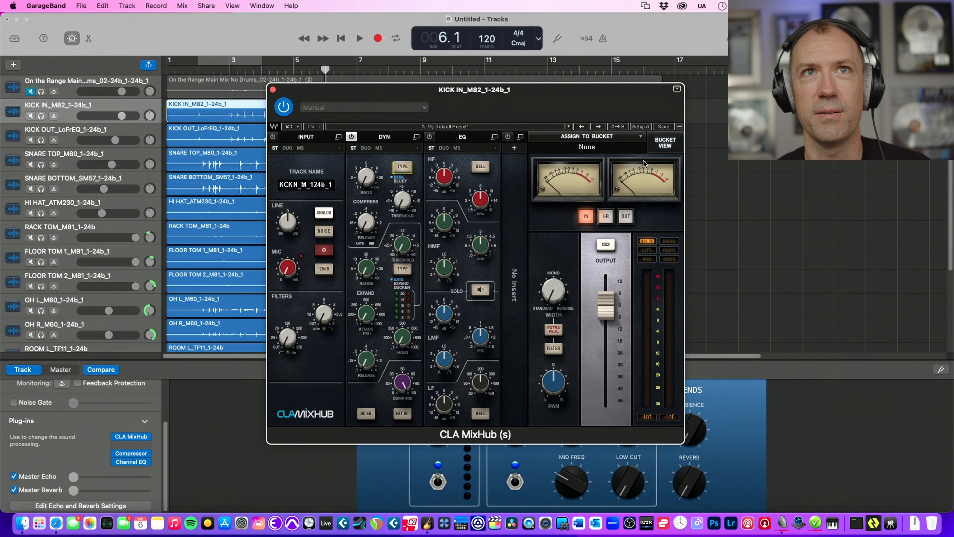
pyautogui.click(665, 143)
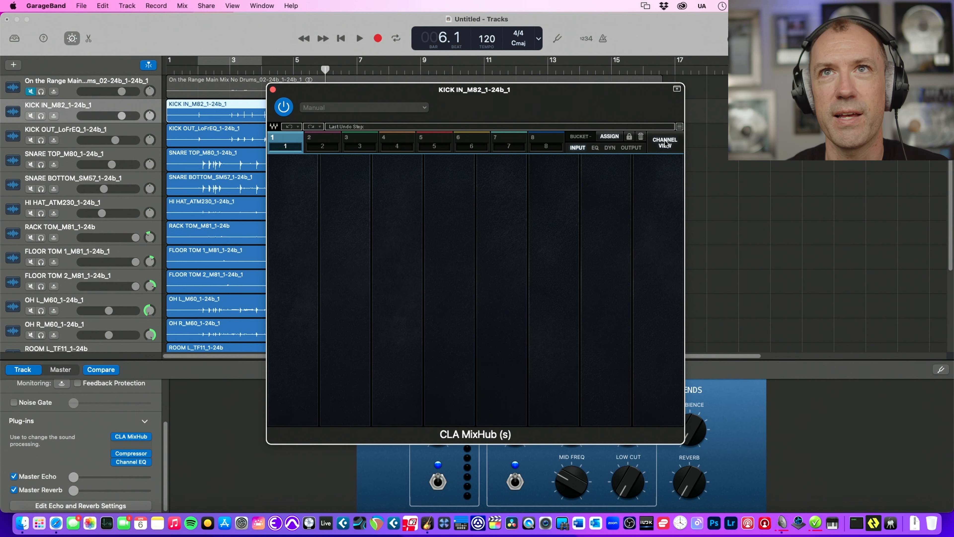
pyautogui.click(664, 143)
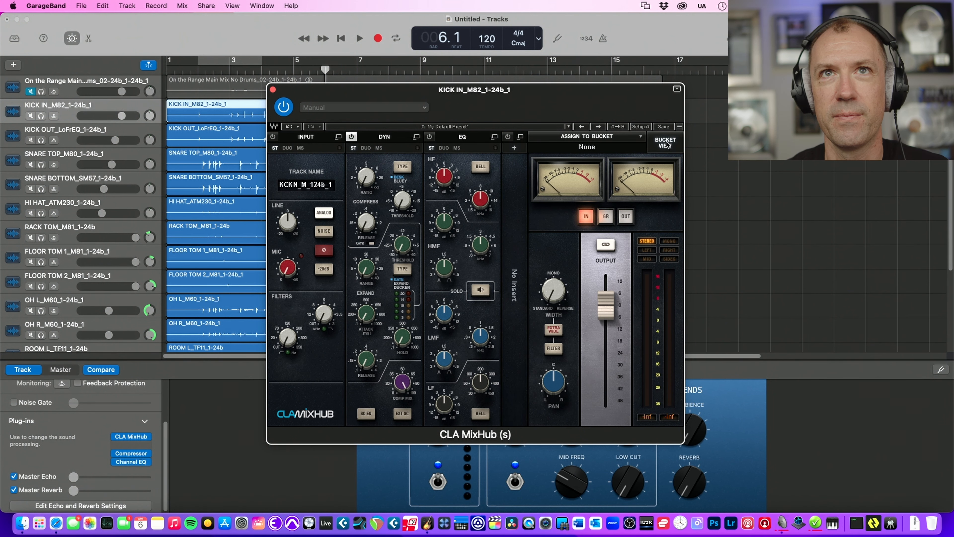
pyautogui.click(665, 143)
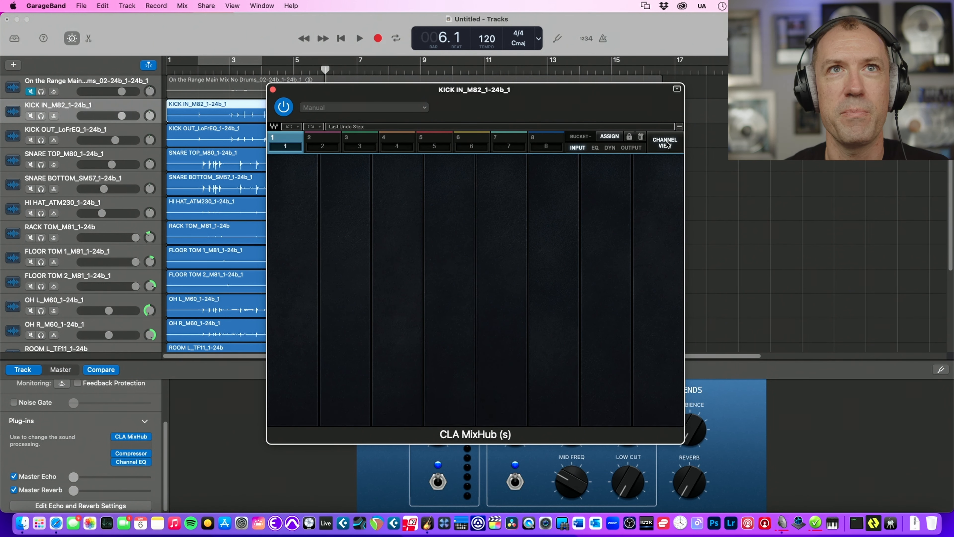
pyautogui.click(665, 142)
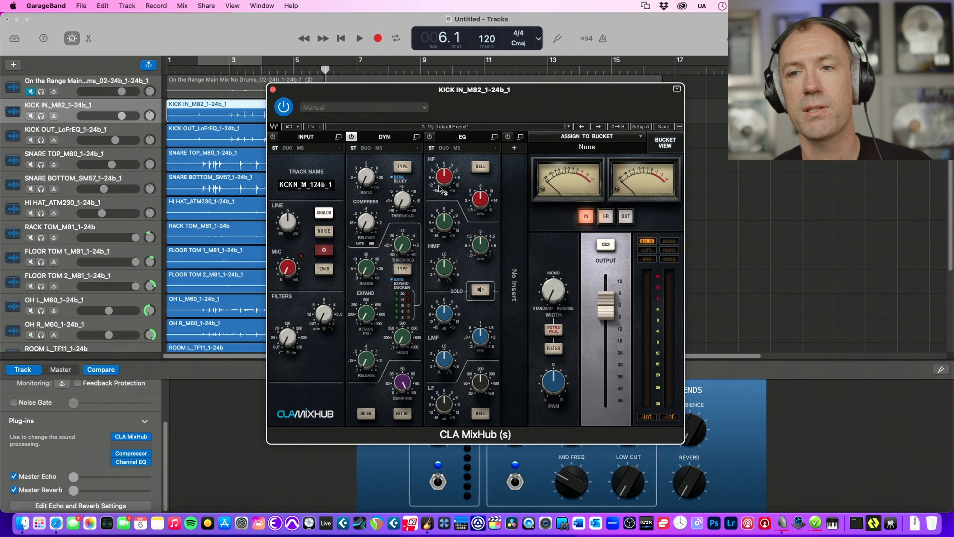
# Step: Insert CLA MixHub (s) before the Compressor on the KICK OUT and SNARE TOP tracks
pyautogui.click(68, 138)
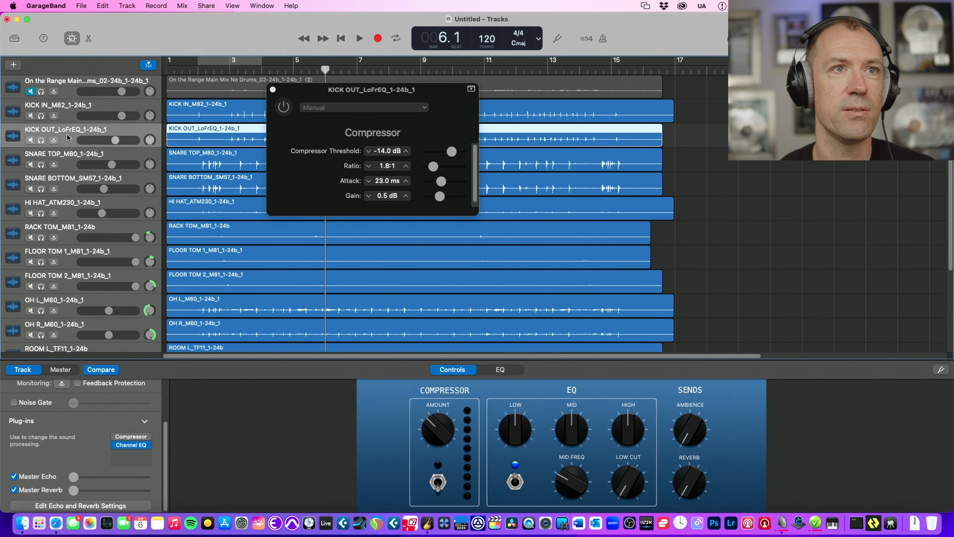
pyautogui.click(129, 434)
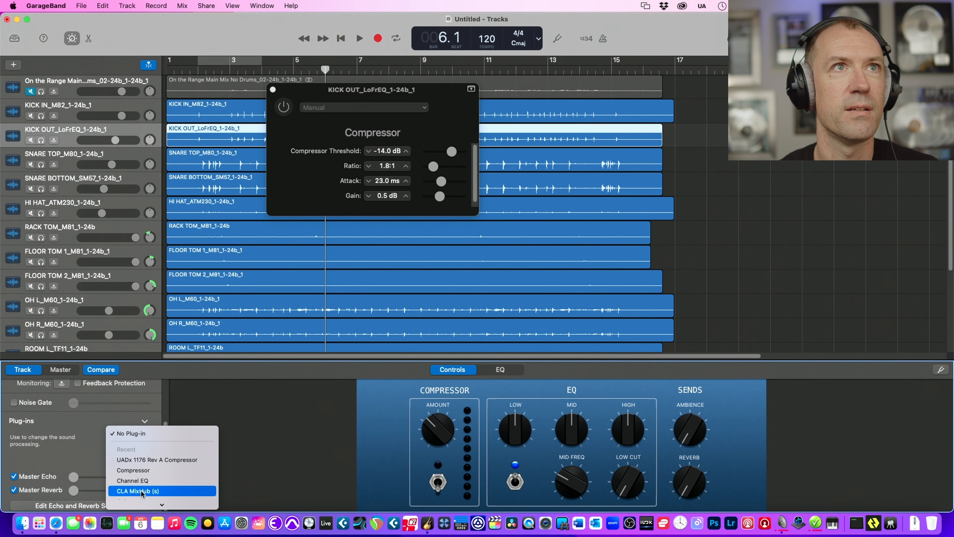
pyautogui.click(132, 480)
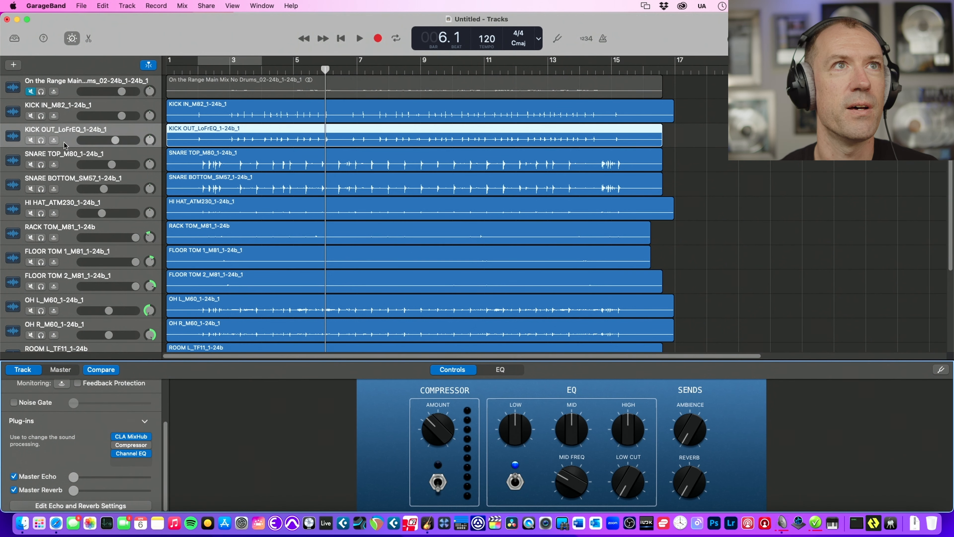
pyautogui.click(68, 153)
pyautogui.click(132, 432)
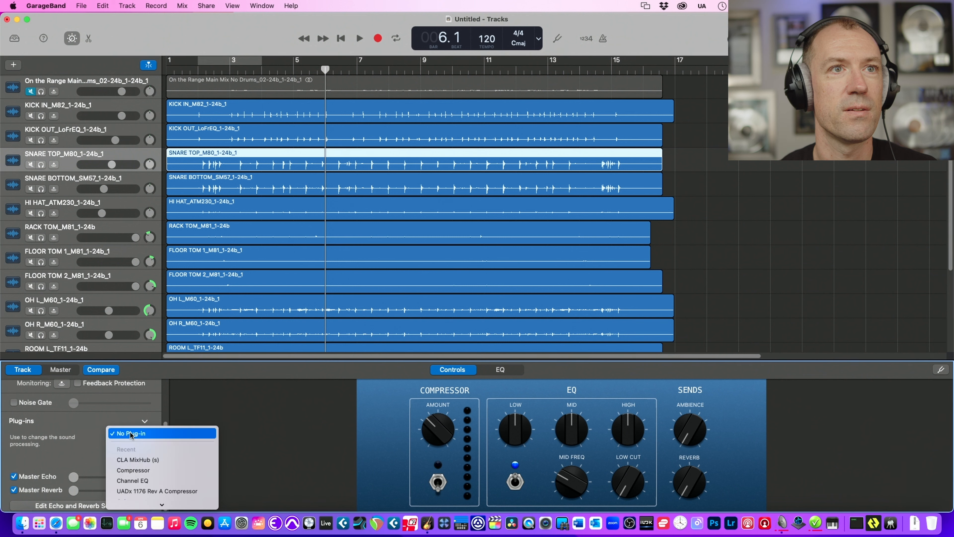
pyautogui.click(138, 460)
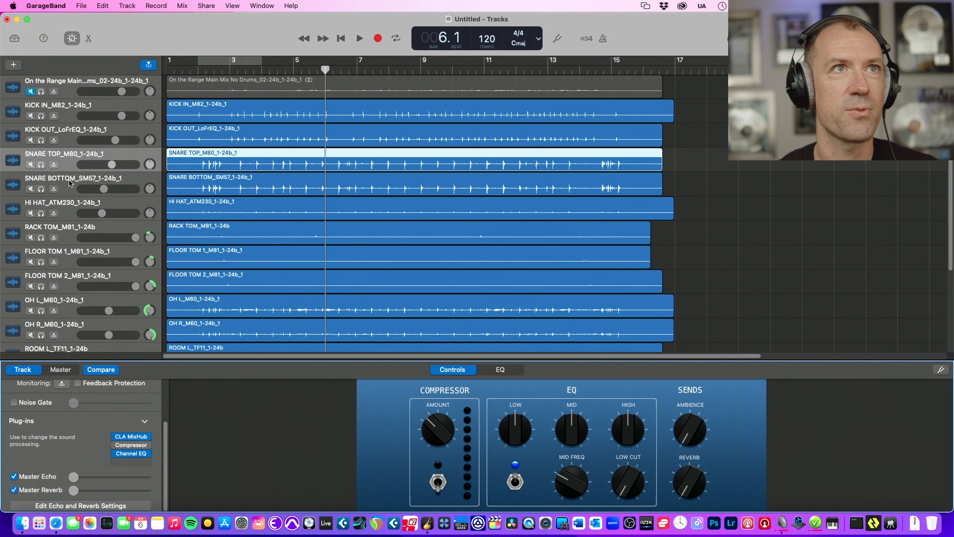
# Step: Insert CLA MixHub (s) before the Compressor on the SNARE BOTTOM and HI HAT tracks
pyautogui.click(69, 188)
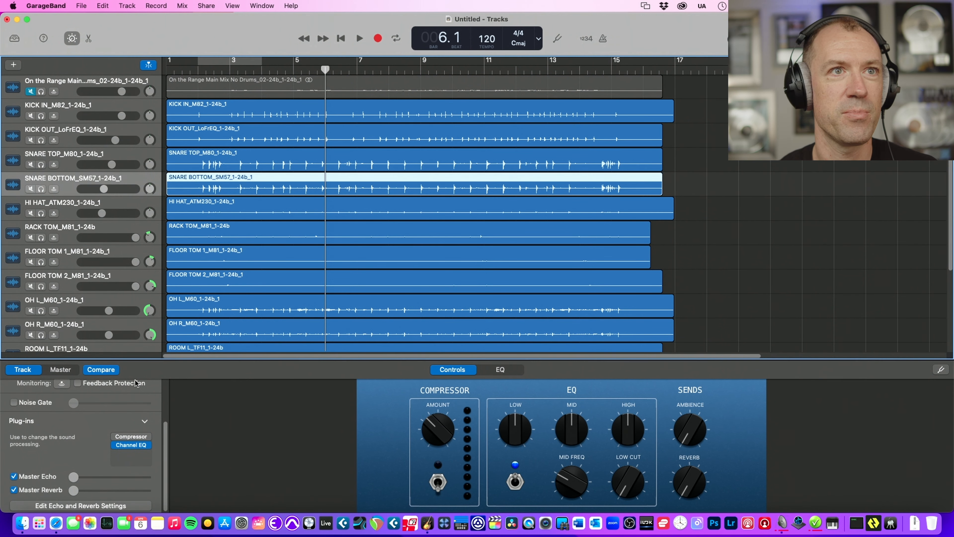
pyautogui.click(129, 433)
pyautogui.click(143, 459)
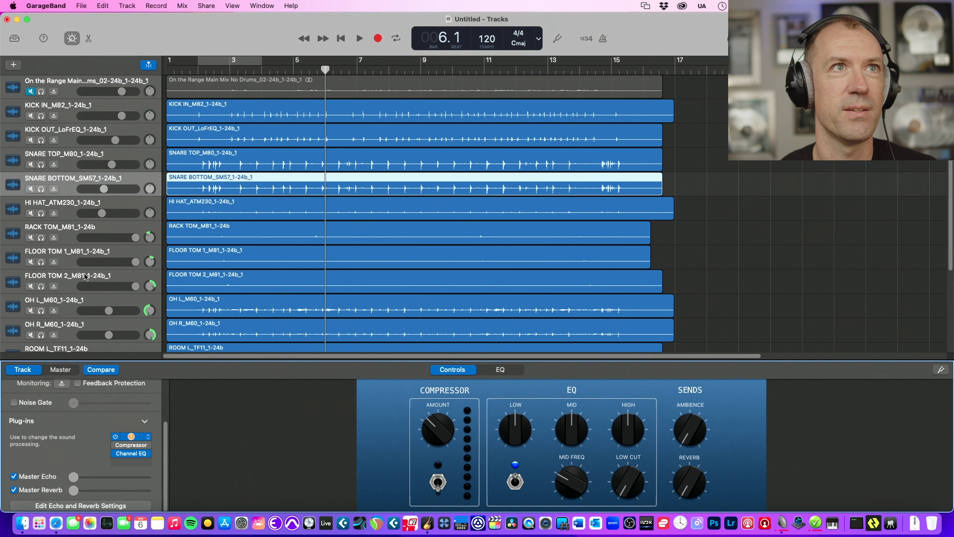
pyautogui.click(69, 210)
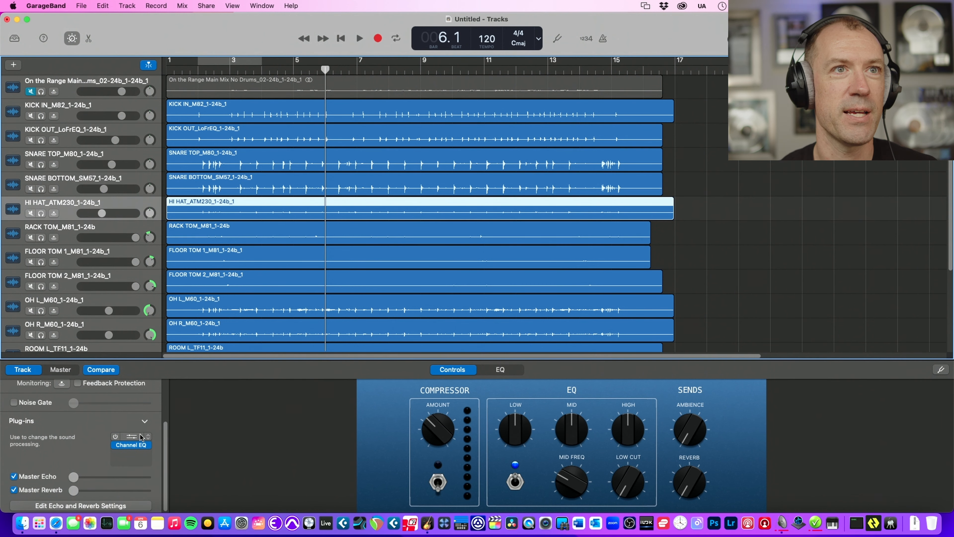
pyautogui.click(141, 437)
pyautogui.click(135, 459)
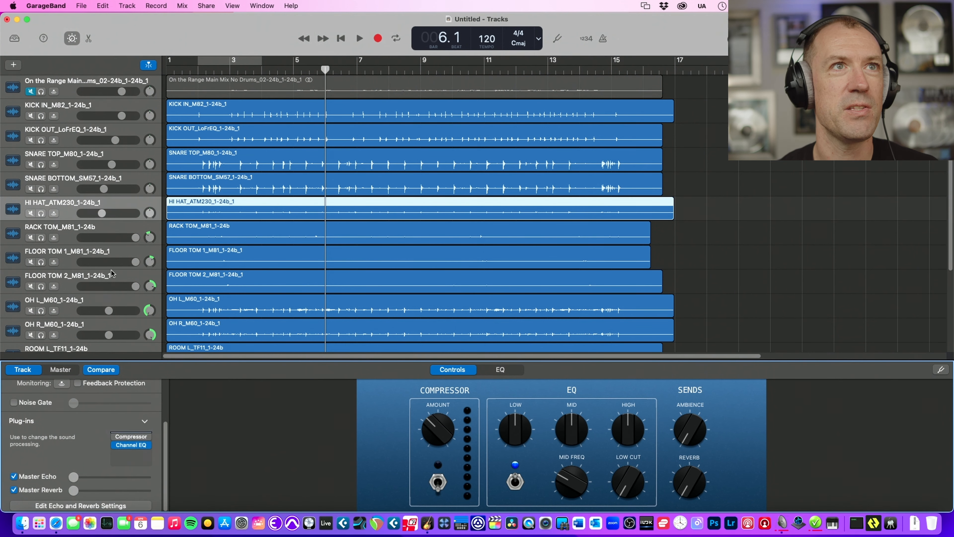
# Step: Insert CLA MixHub (s) as the first plug-in on the RACK TOM, FLOOR TOM 1 and FLOOR TOM 2 tracks
pyautogui.click(65, 234)
pyautogui.click(133, 433)
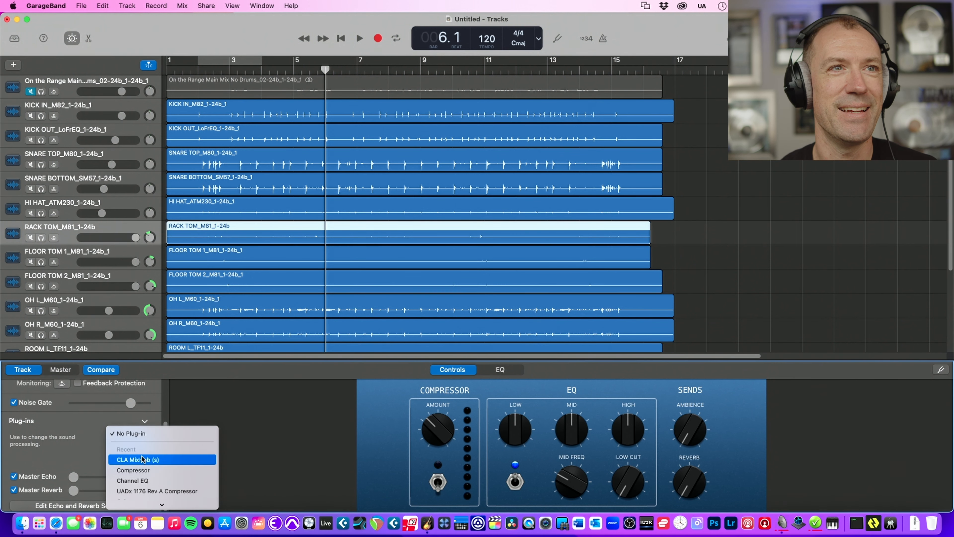
pyautogui.click(141, 456)
pyautogui.click(69, 252)
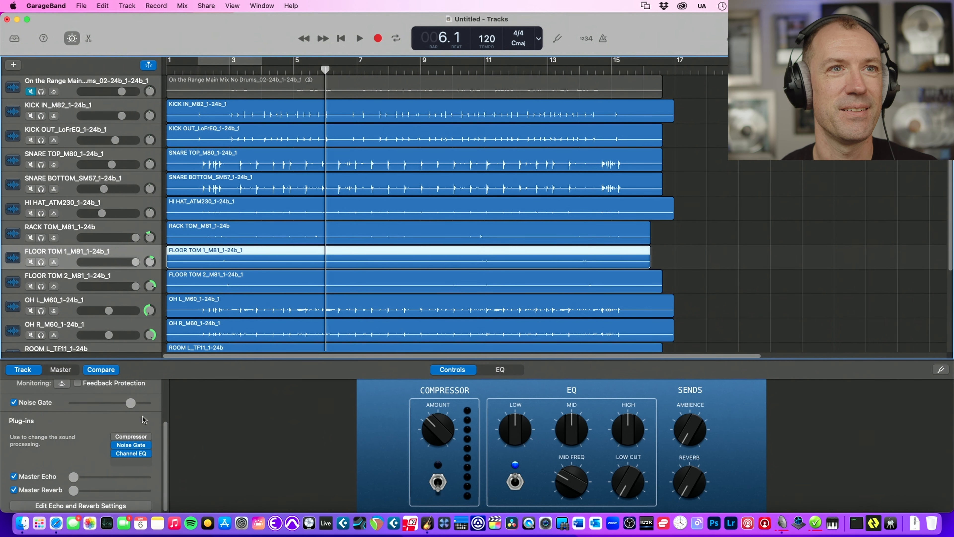
pyautogui.click(131, 437)
pyautogui.click(188, 454)
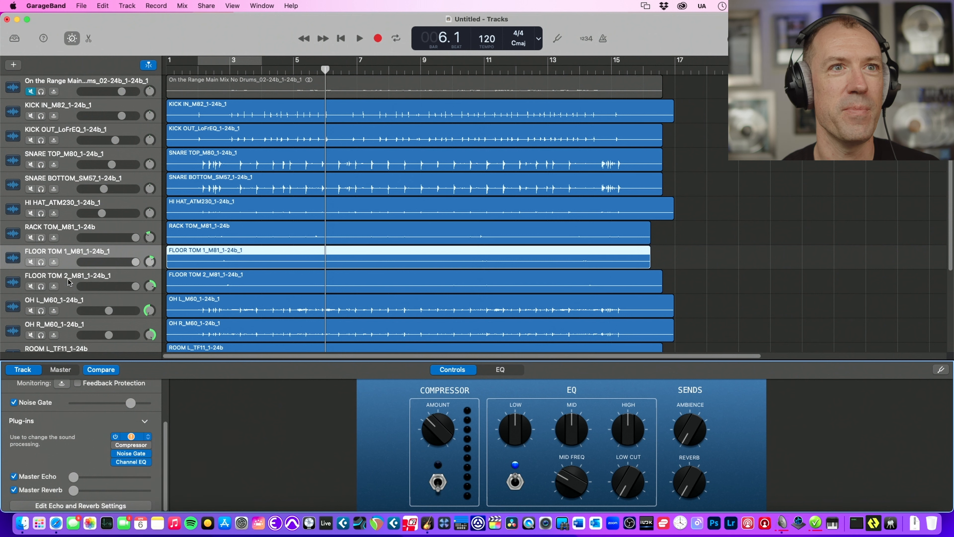
pyautogui.click(68, 282)
pyautogui.click(138, 433)
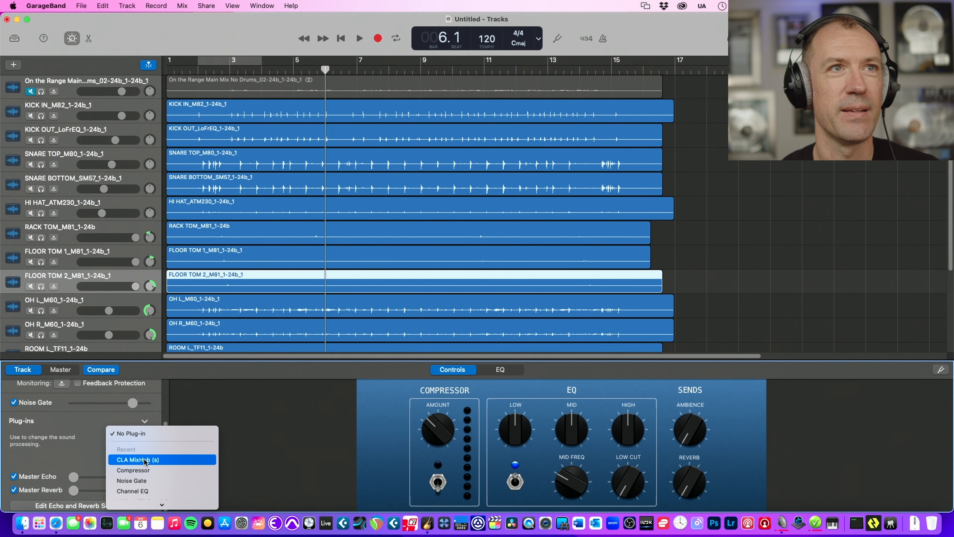
pyautogui.click(144, 459)
# Step: Insert CLA MixHub (s) as the first plug-in on both overhead tracks, OH L and OH R
pyautogui.click(69, 303)
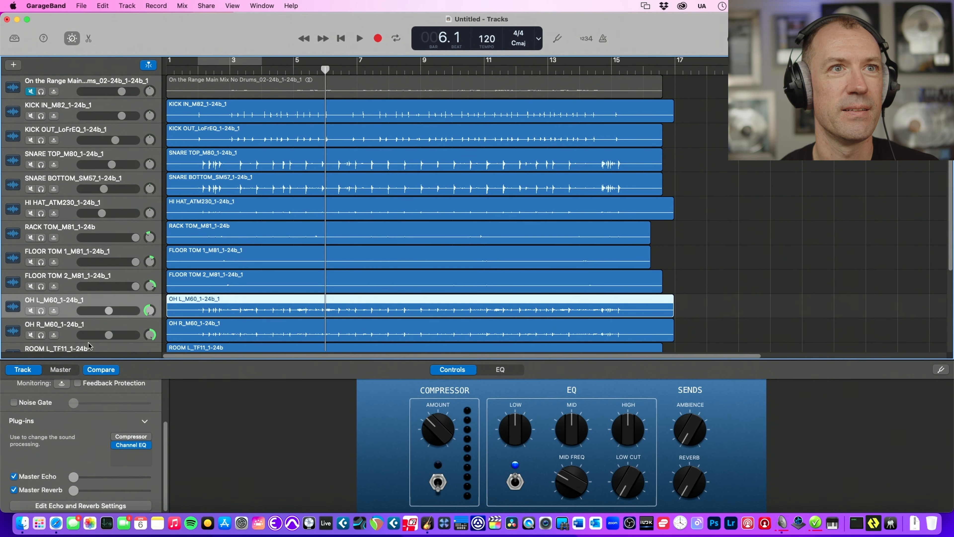
pyautogui.click(131, 433)
pyautogui.click(140, 458)
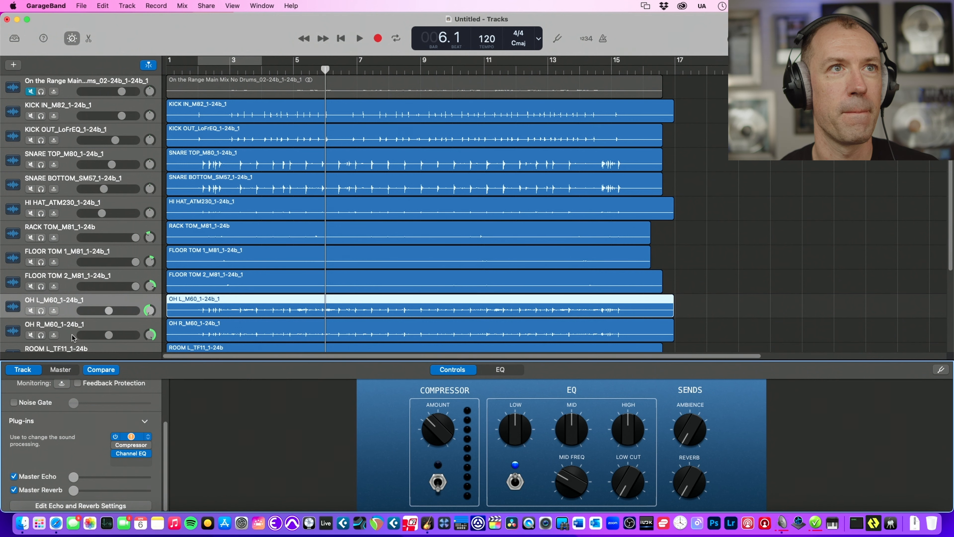
pyautogui.click(72, 333)
pyautogui.click(128, 435)
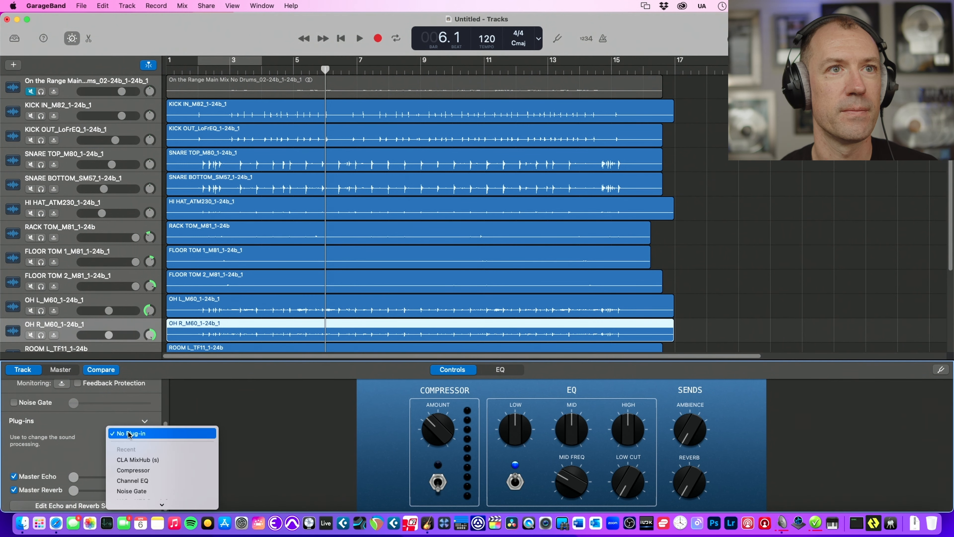
pyautogui.click(139, 458)
# Step: Insert CLA MixHub (s) as the first plug-in on both room tracks, ROOM L and ROOM R
pyautogui.scroll(-1, 108, 305)
pyautogui.scroll(-5, 106, 304)
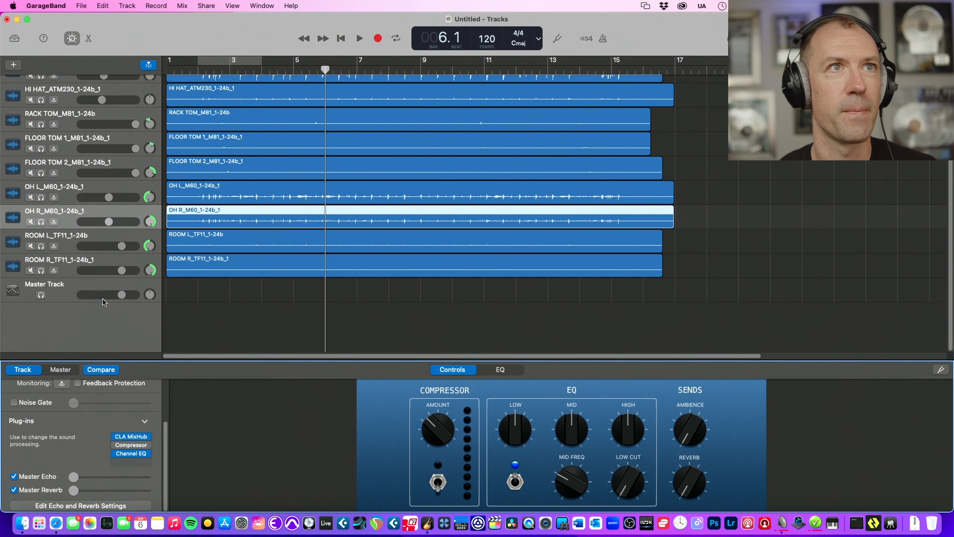
pyautogui.click(76, 237)
pyautogui.click(131, 434)
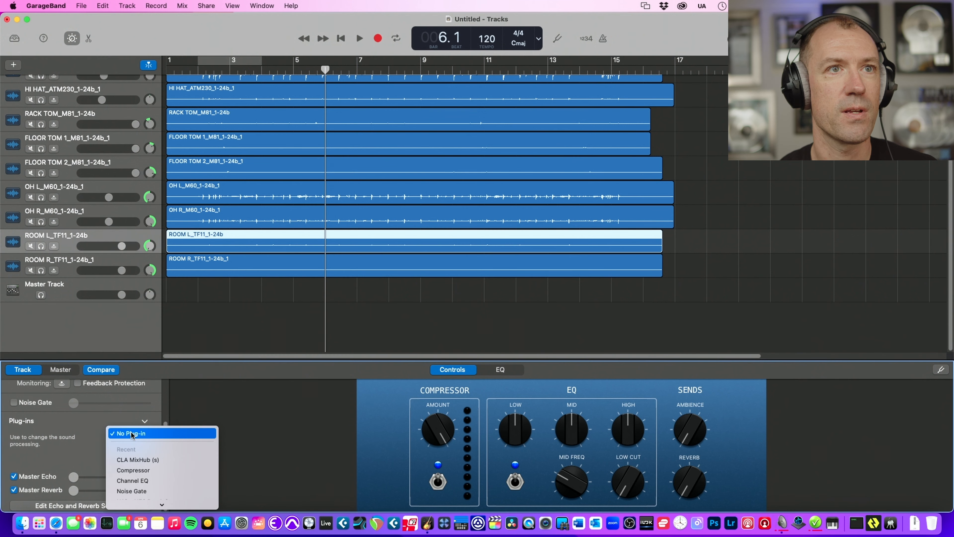
pyautogui.click(139, 458)
pyautogui.click(77, 260)
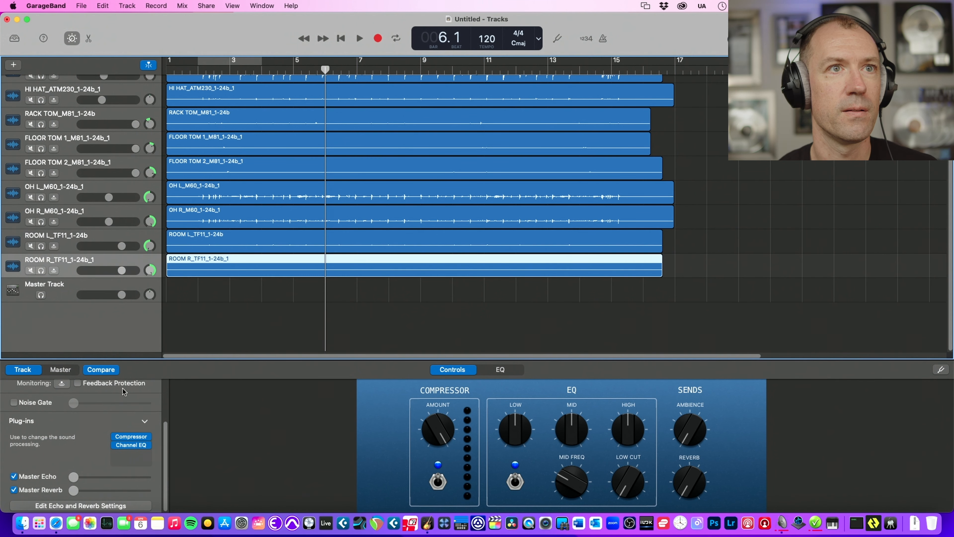
pyautogui.click(132, 435)
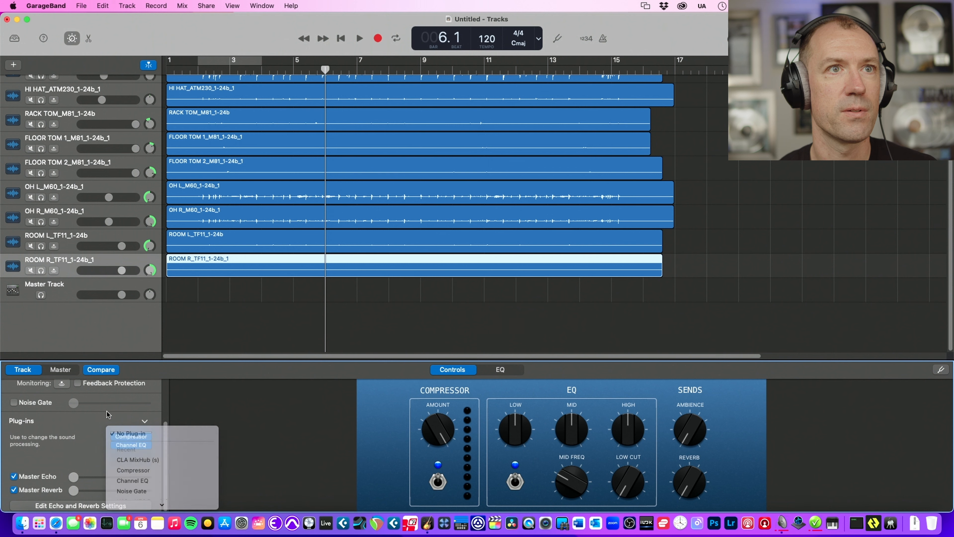
pyautogui.click(125, 436)
pyautogui.click(125, 436)
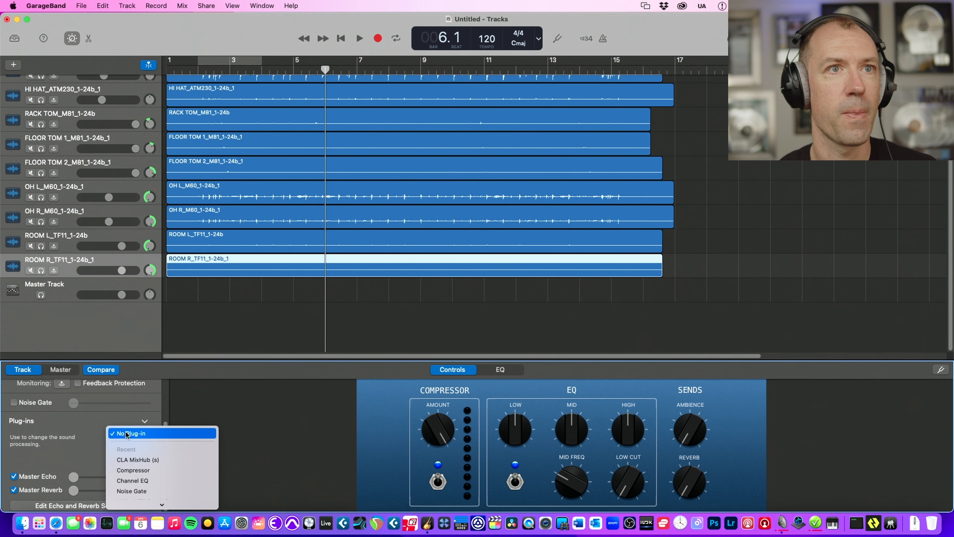
pyautogui.click(135, 455)
# Step: Open CLA MixHub on KICK IN in bucket view and bring up the list for assigning tracks to buckets
pyautogui.scroll(5, 125, 280)
pyautogui.click(56, 113)
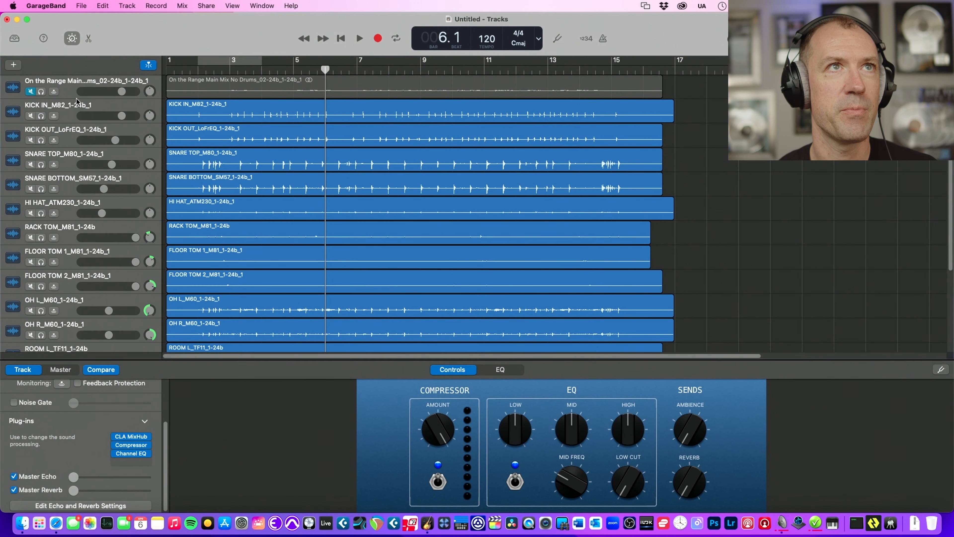
pyautogui.click(133, 436)
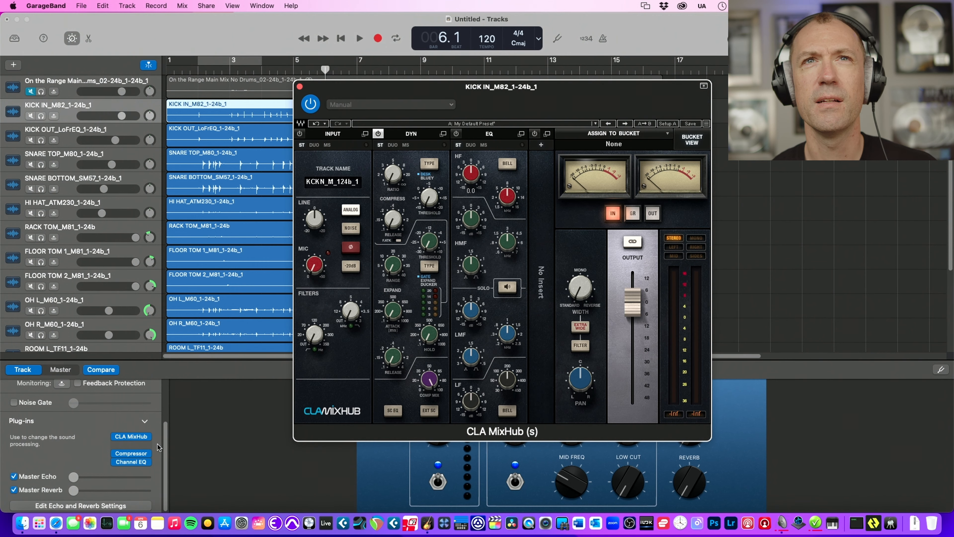
pyautogui.click(692, 142)
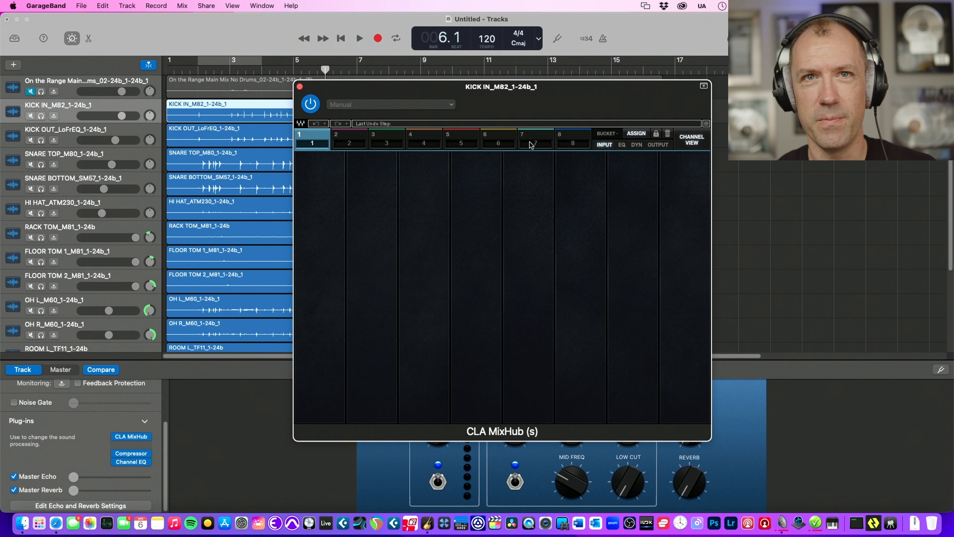
pyautogui.click(636, 133)
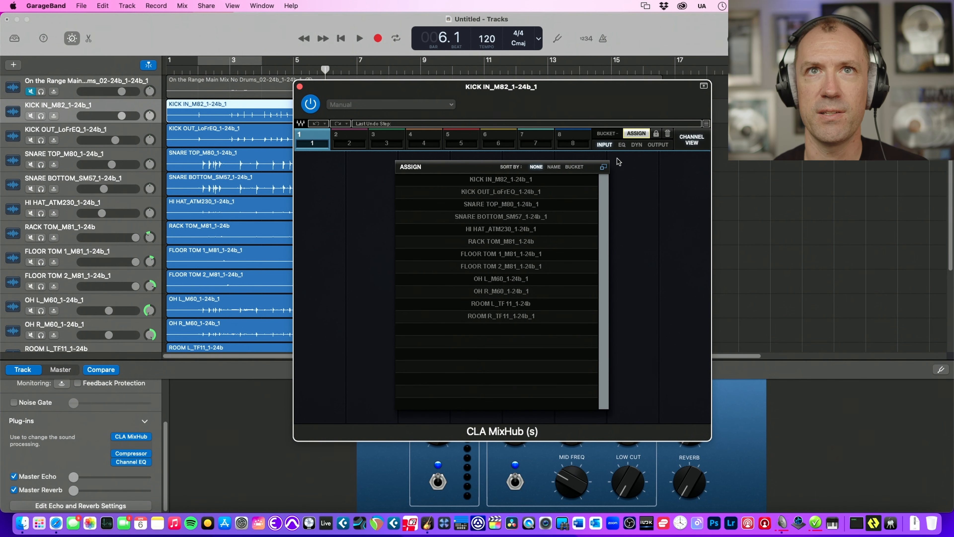
# Step: Assign the two kick, two snare, hi-hat, rack tom and two floor tom tracks to bucket 1
pyautogui.click(489, 180)
pyautogui.click(486, 193)
pyautogui.click(488, 206)
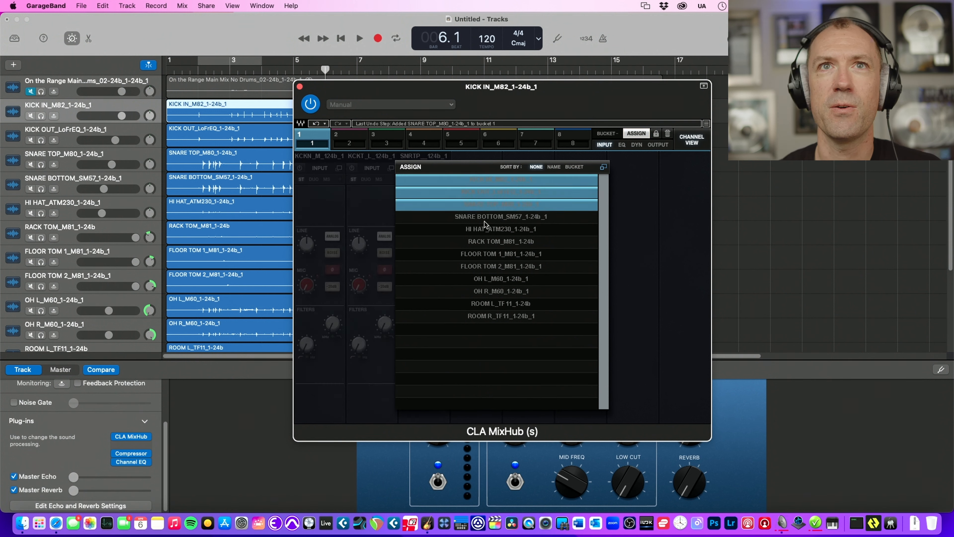
pyautogui.click(485, 219)
pyautogui.click(485, 230)
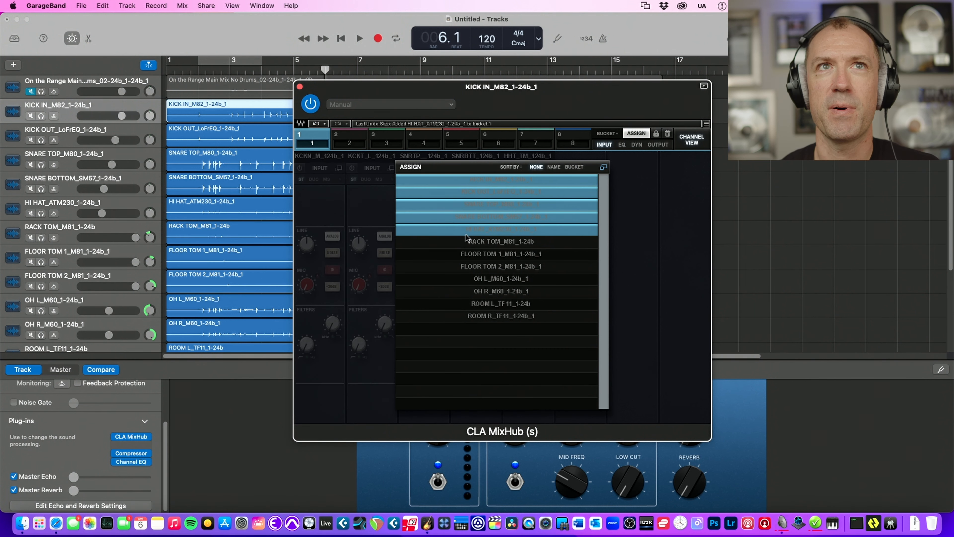
pyautogui.click(484, 243)
pyautogui.click(486, 257)
pyautogui.click(491, 268)
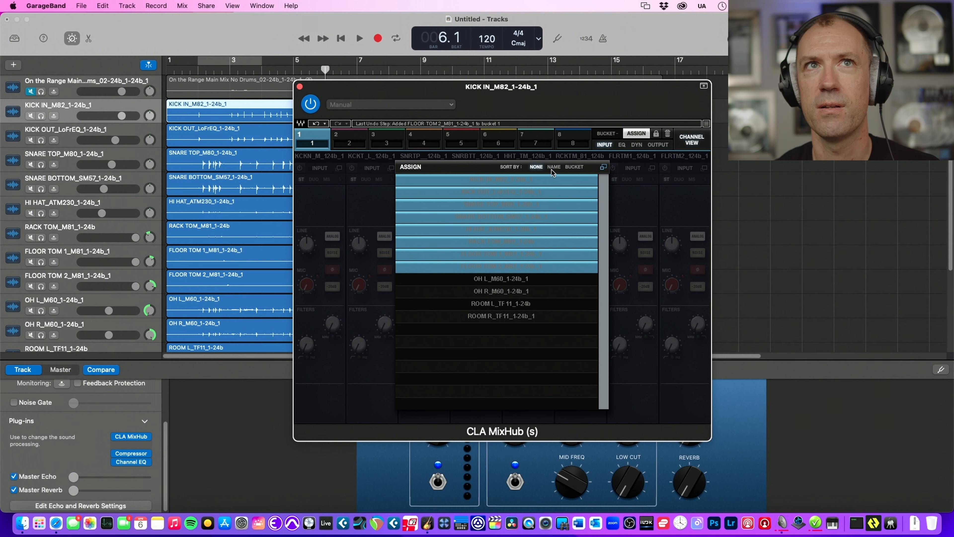
# Step: Assign the OH L, OH R, ROOM L and ROOM R tracks to bucket 2
pyautogui.click(350, 139)
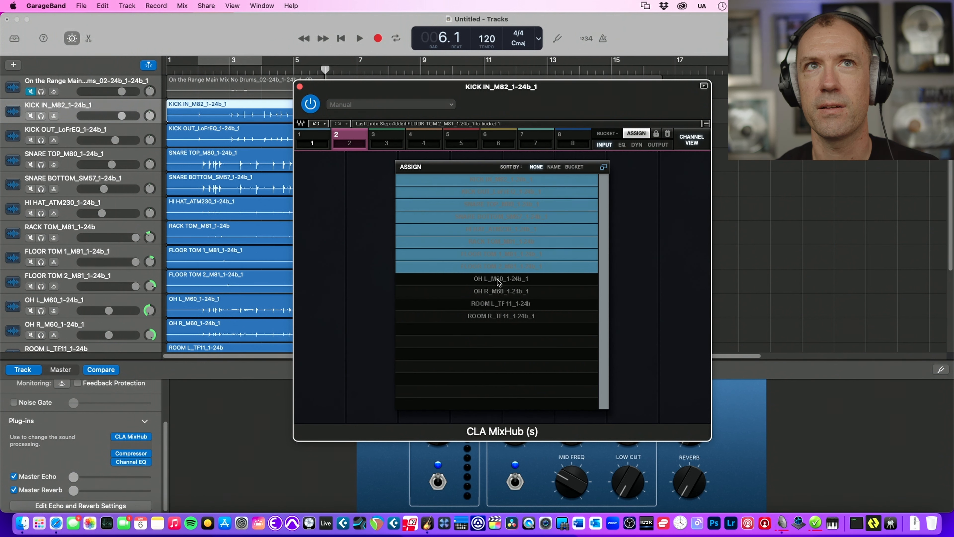
pyautogui.moveTo(482, 279); pyautogui.dragTo(495, 318)
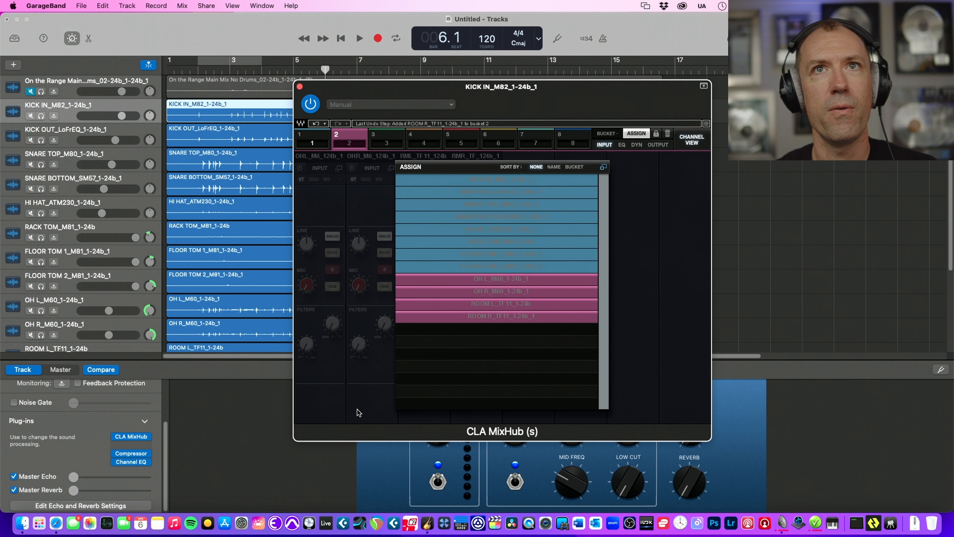
# Step: Examine KICK IN's full channel strip and the input, EQ and dynamics sections of all bucket 1 tracks
pyautogui.click(695, 139)
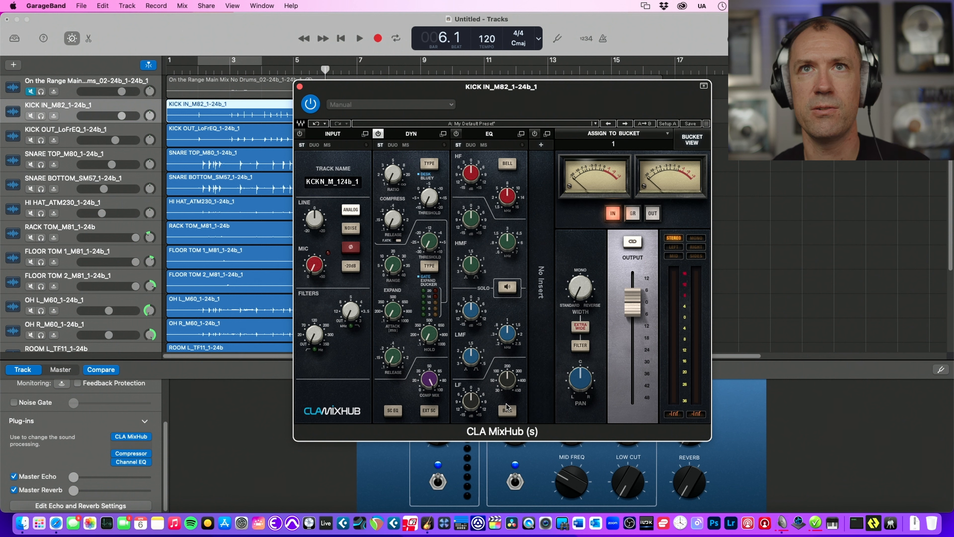
pyautogui.moveTo(478, 172)
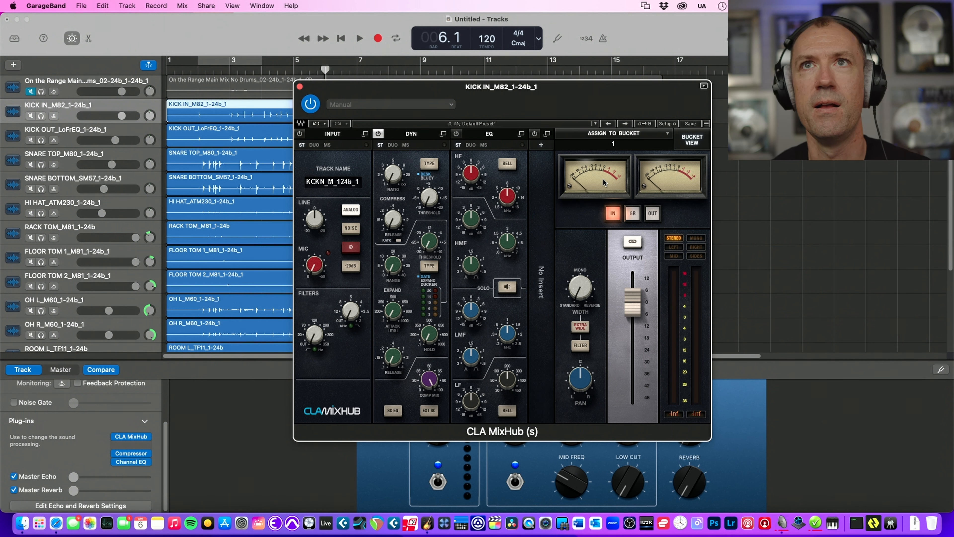
pyautogui.click(692, 139)
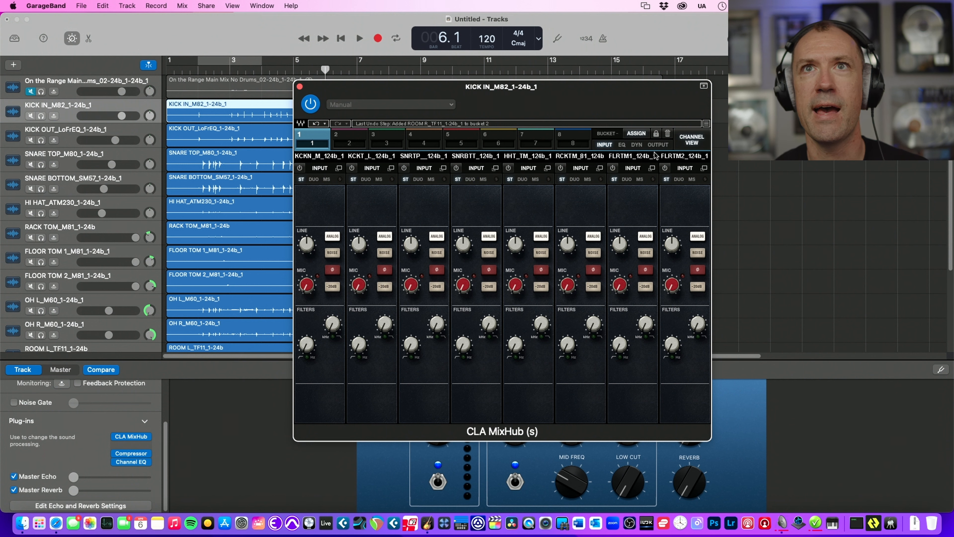
pyautogui.click(621, 145)
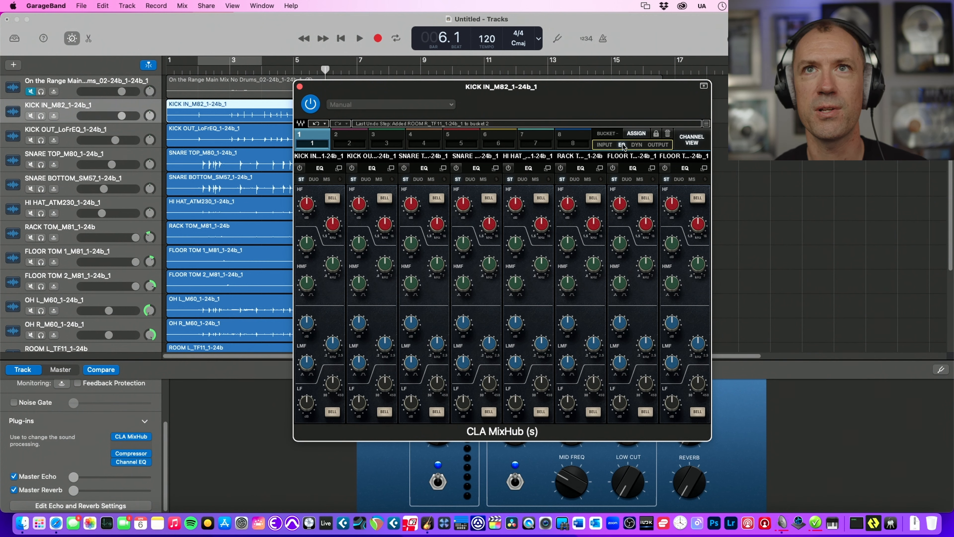
pyautogui.click(635, 145)
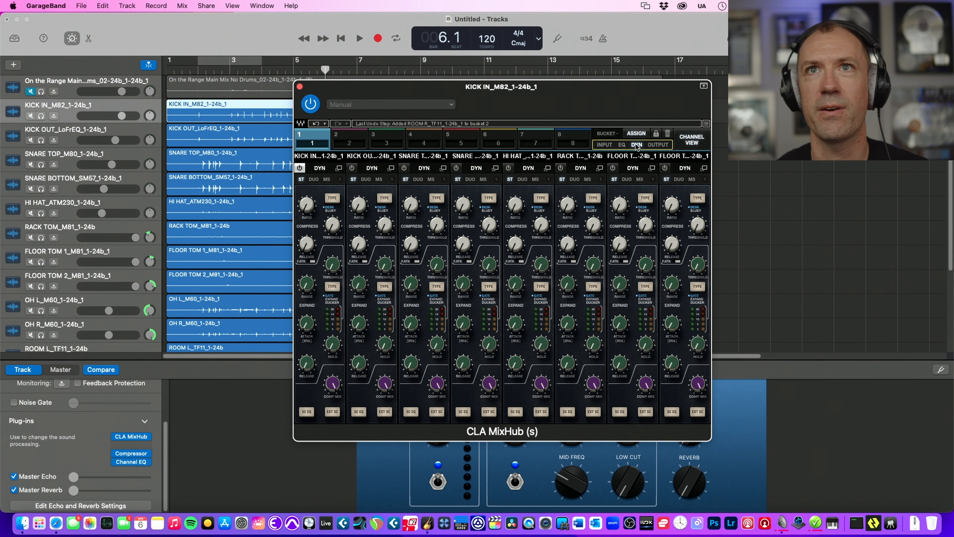
# Step: Show bucket 1's output faders and, during playback, lower SNARE TOP to -3.0 and SNARE BOTTOM to about -6.8
pyautogui.click(657, 145)
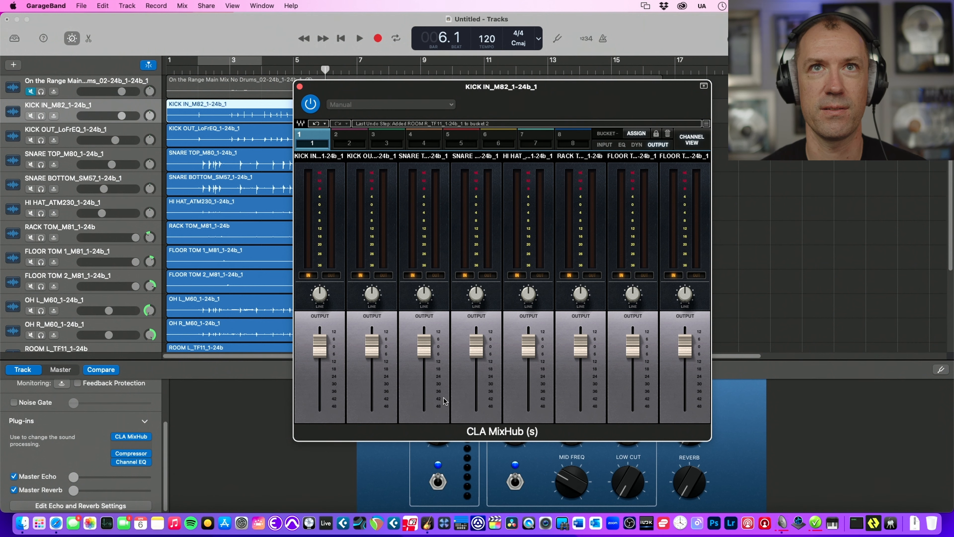
pyautogui.press('space')
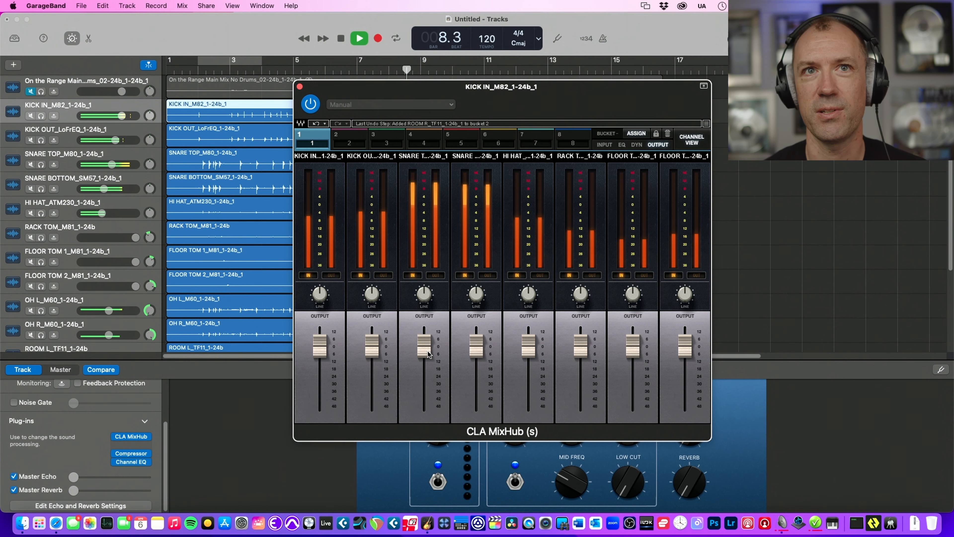
pyautogui.moveTo(426, 353); pyautogui.dragTo(427, 357)
pyautogui.moveTo(485, 346); pyautogui.dragTo(485, 355)
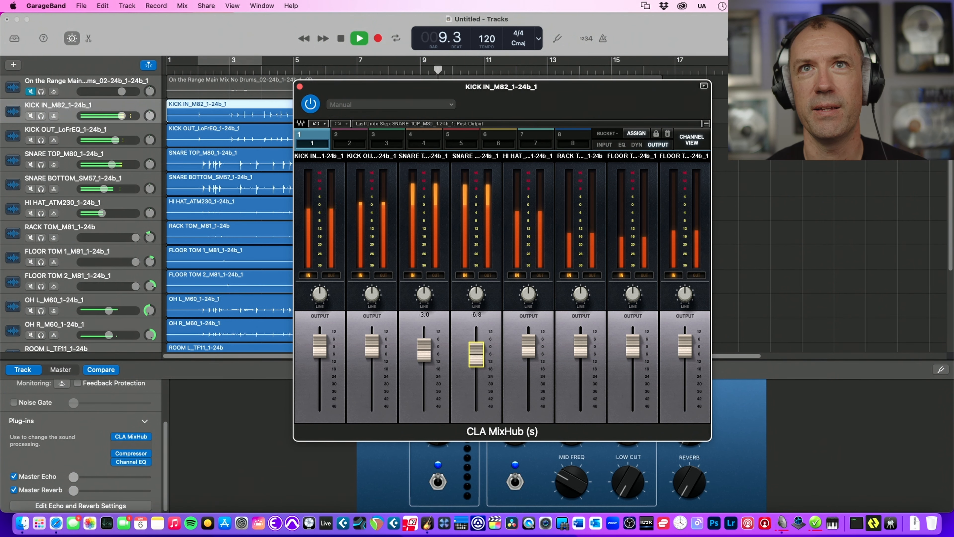
pyautogui.press('space')
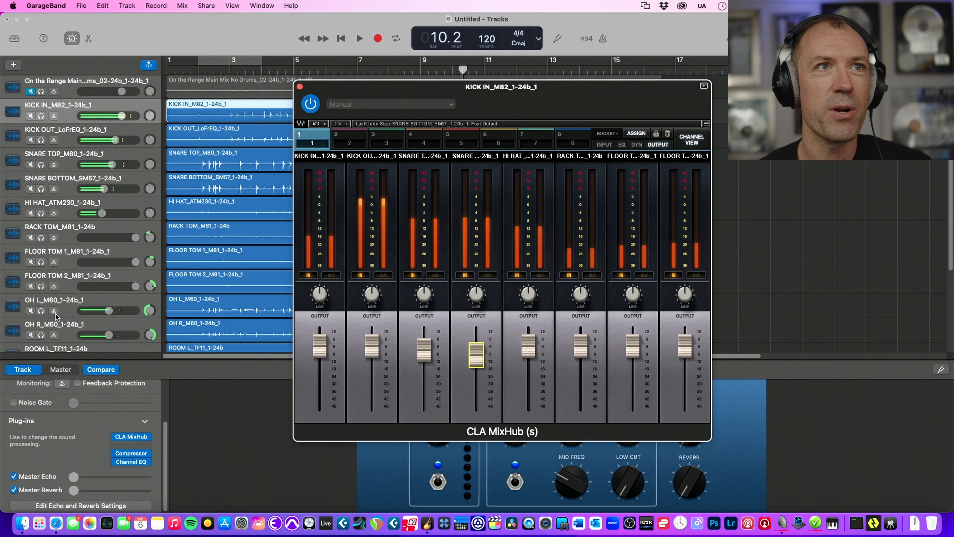
# Step: Reorder the plug-ins on ROOM L and ROOM R so CLA MixHub follows the Compressor, and open CLA MixHub on ROOM R
pyautogui.scroll(-5, 58, 313)
pyautogui.click(70, 262)
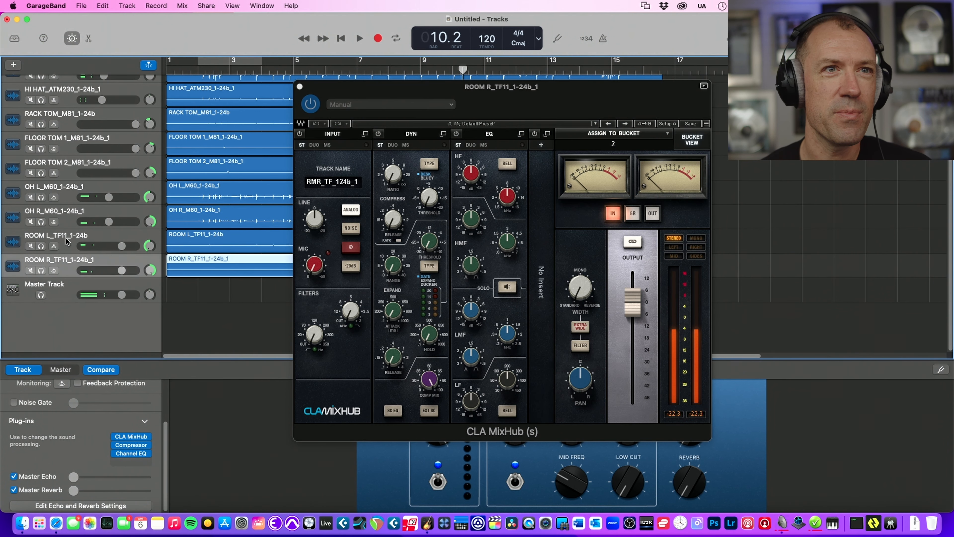
pyautogui.click(70, 237)
pyautogui.moveTo(130, 448); pyautogui.dragTo(133, 436)
pyautogui.click(59, 261)
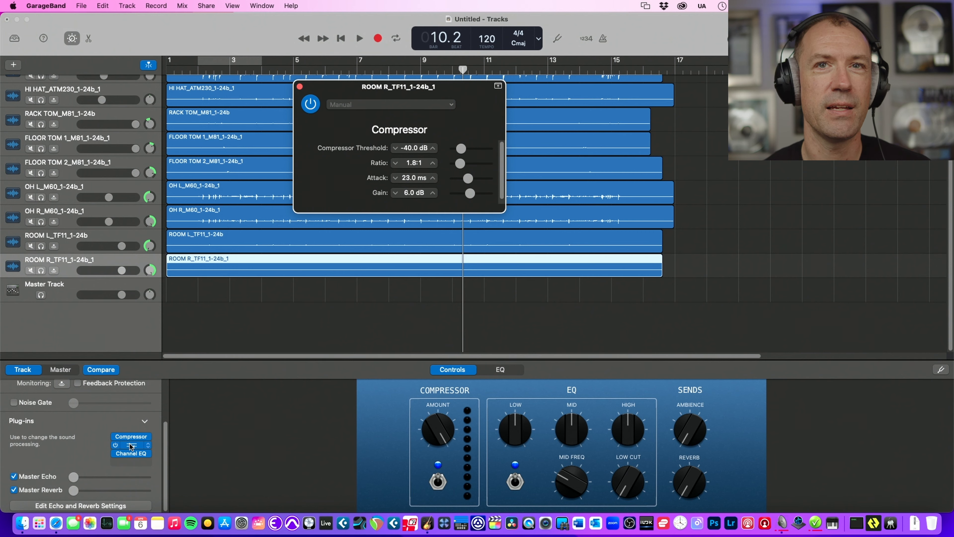
pyautogui.click(130, 444)
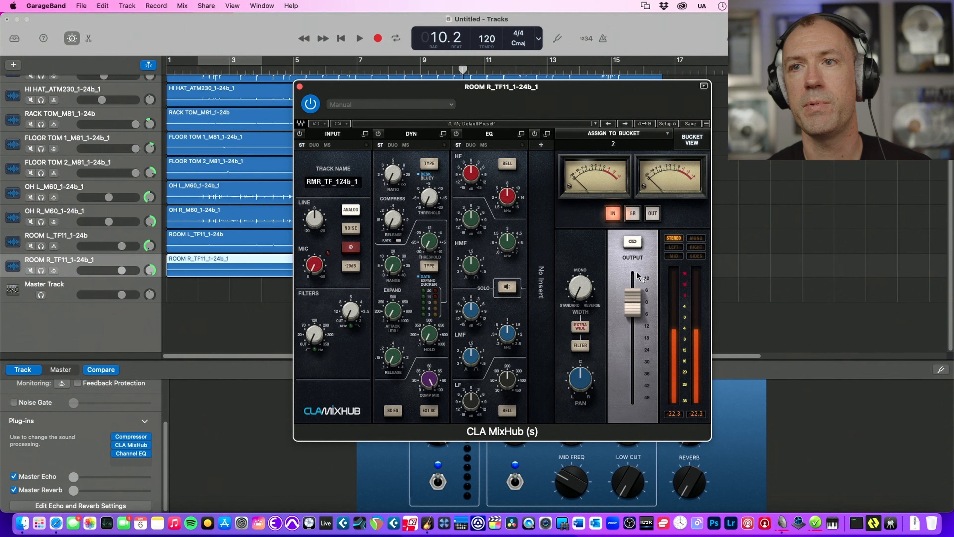
# Step: Show bucket 2's output faders and lower ROOM L and ROOM R to matching levels during playback
pyautogui.moveTo(637, 276)
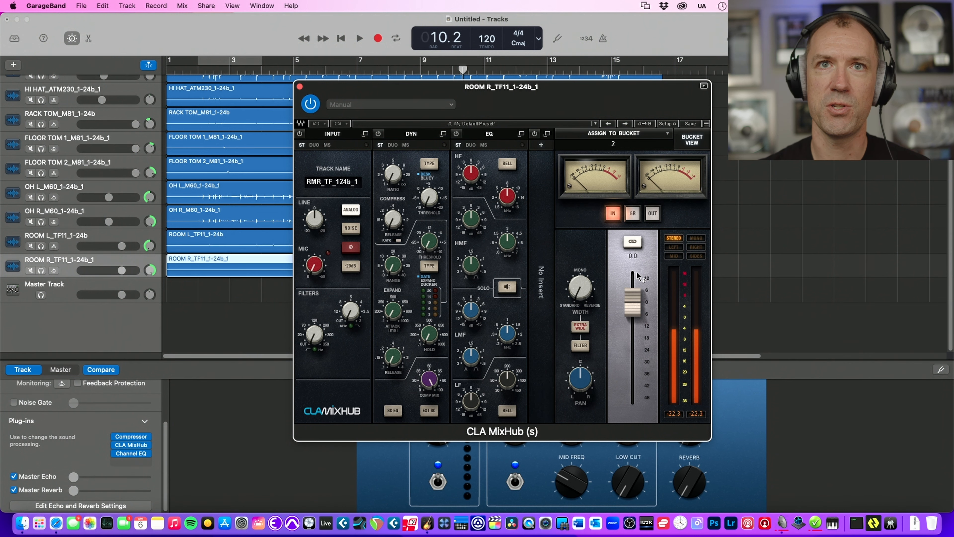
pyautogui.click(692, 140)
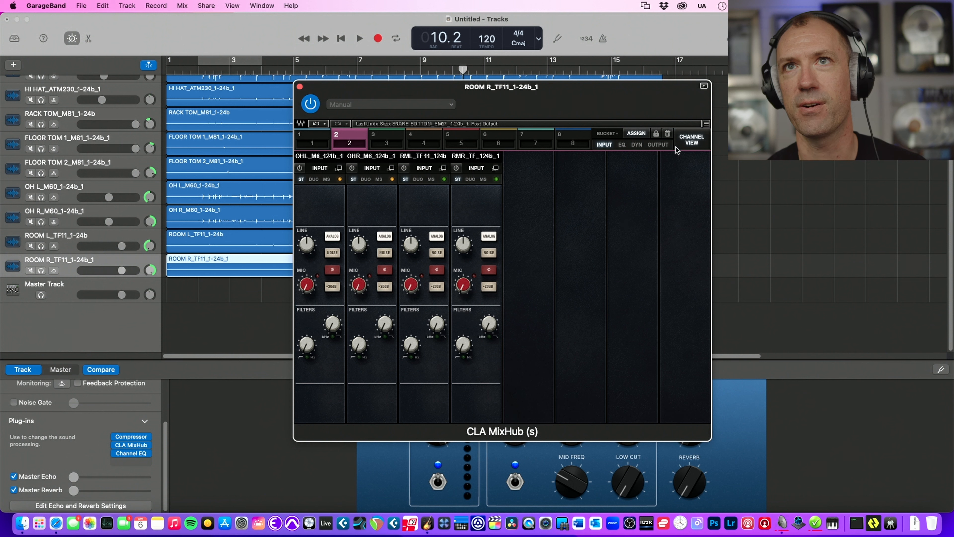
pyautogui.click(665, 146)
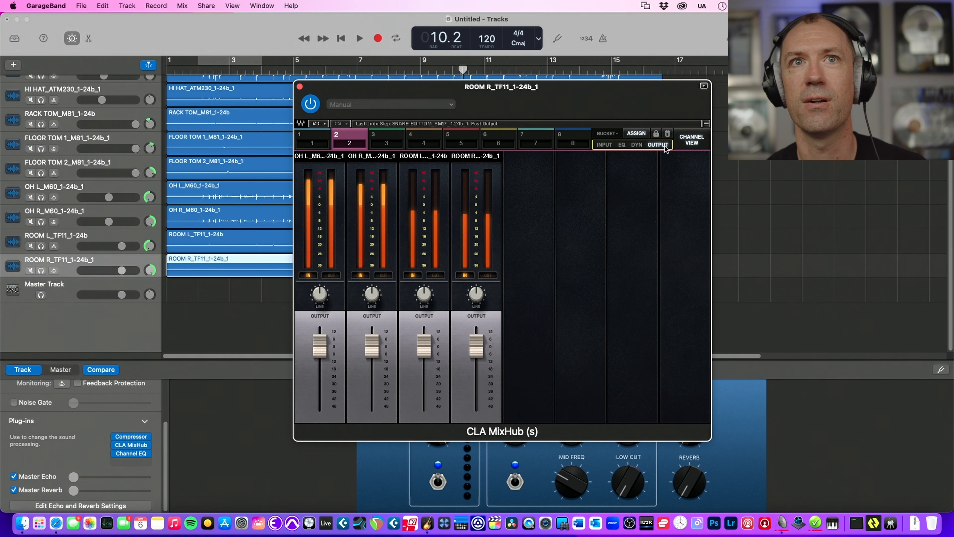
pyautogui.press('space')
pyautogui.moveTo(423, 344); pyautogui.dragTo(476, 357)
pyautogui.press('space')
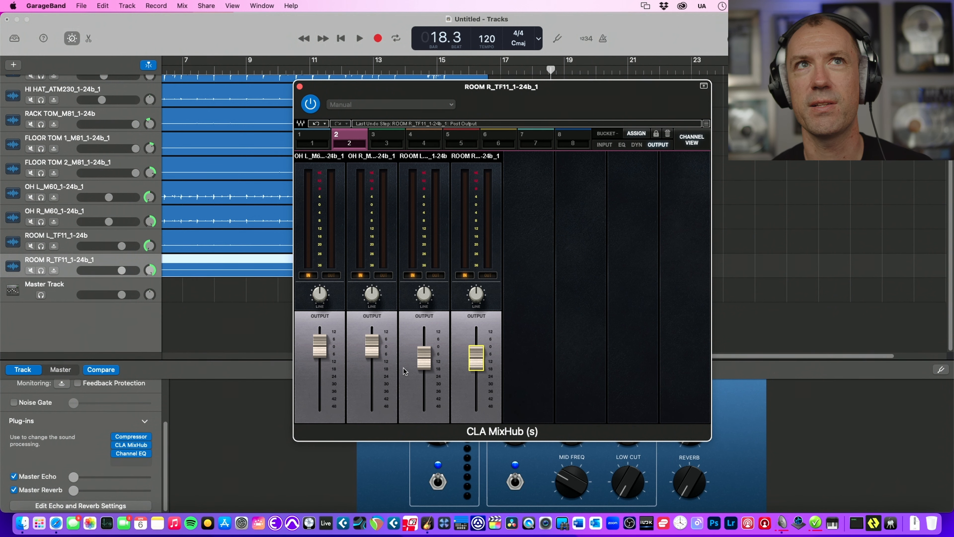
# Step: Move the plug-in window off the tracks, set the playhead to bar 2 beat 3 and turn on the cycle region
pyautogui.moveTo(386, 86); pyautogui.dragTo(556, 129)
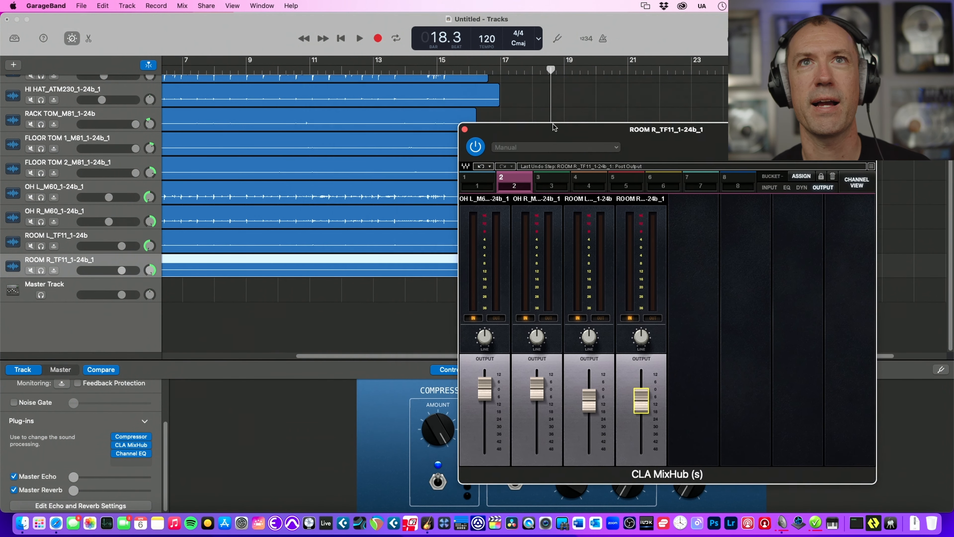
pyautogui.moveTo(416, 69); pyautogui.dragTo(215, 70)
pyautogui.click(241, 58)
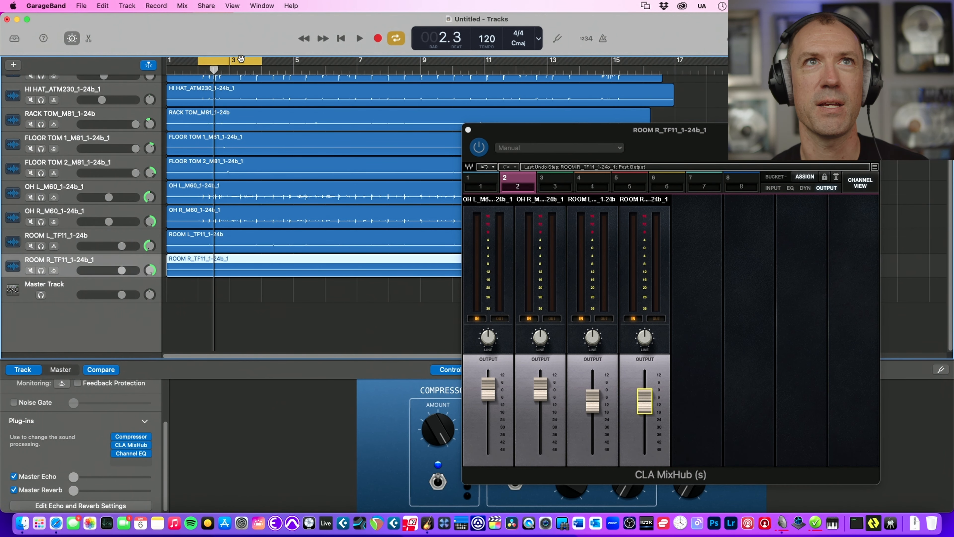
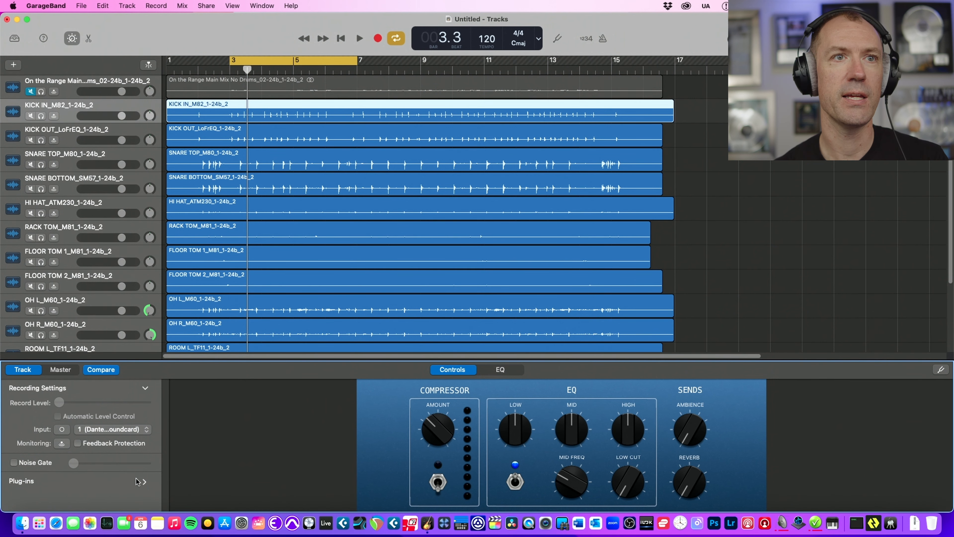
# Step: Insert Auto-Align 2 as the first plug-in on the KICK OUT and SNARE TOP tracks
pyautogui.click(142, 482)
pyautogui.scroll(-4, 86, 489)
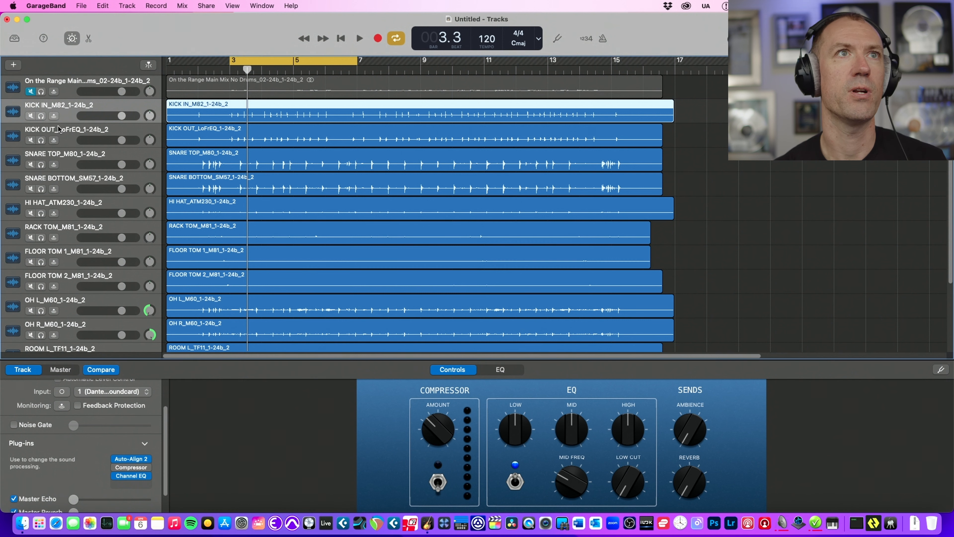
pyautogui.click(63, 132)
pyautogui.click(131, 454)
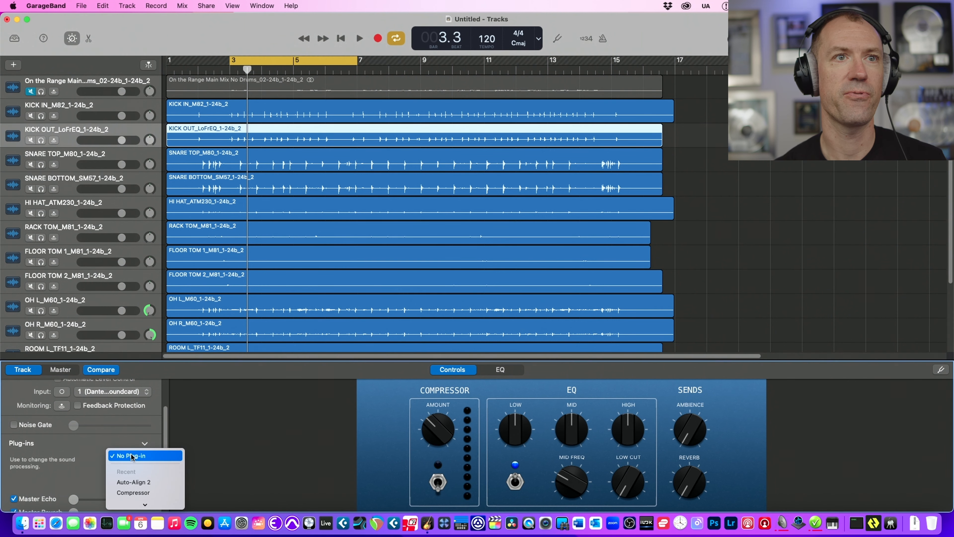
pyautogui.click(136, 482)
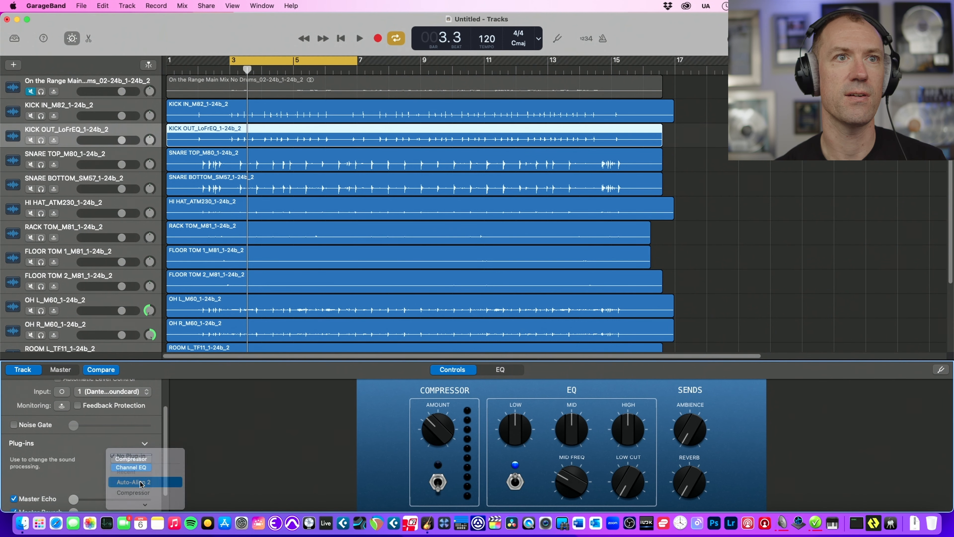
pyautogui.click(80, 160)
pyautogui.click(128, 455)
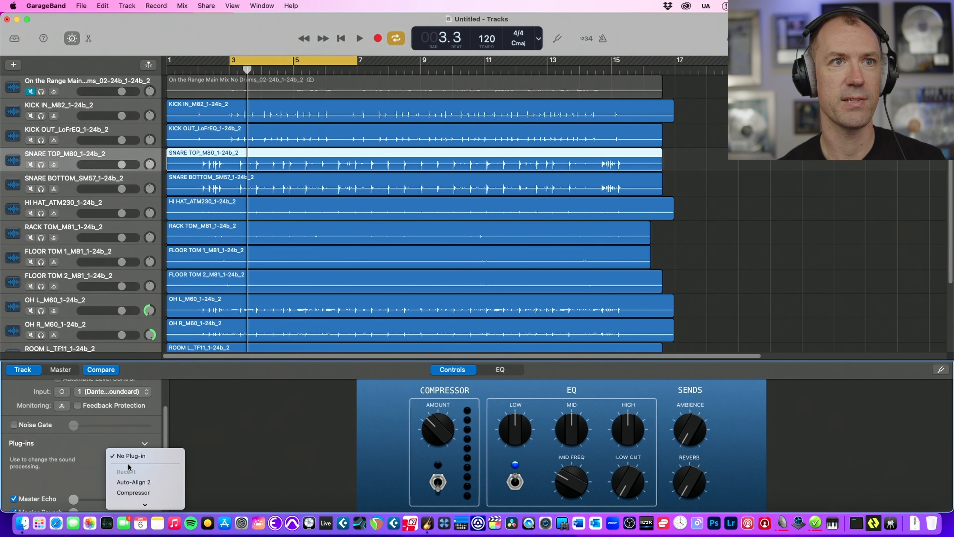
pyautogui.click(136, 484)
# Step: Insert Auto-Align 2 as the first plug-in on the SNARE BOTTOM and HI HAT tracks
pyautogui.click(75, 183)
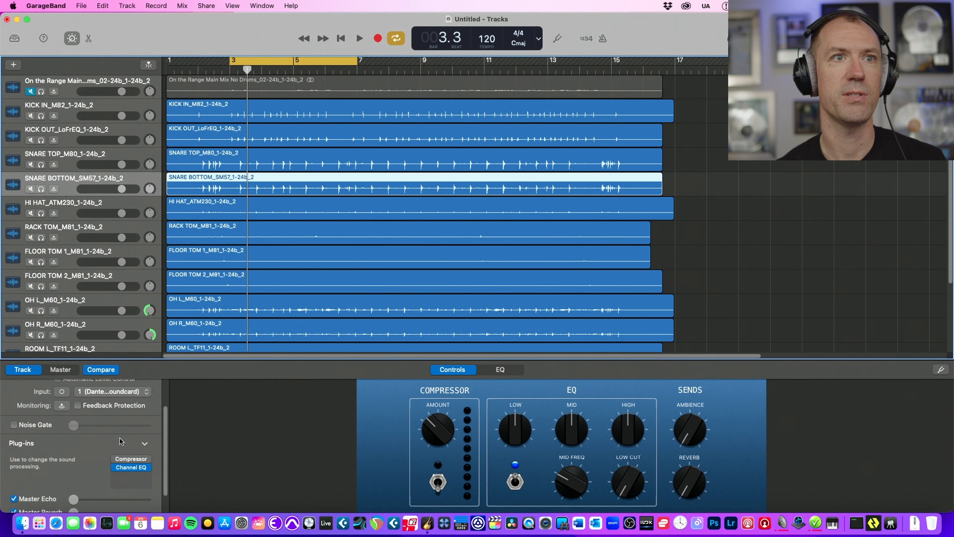
pyautogui.click(125, 457)
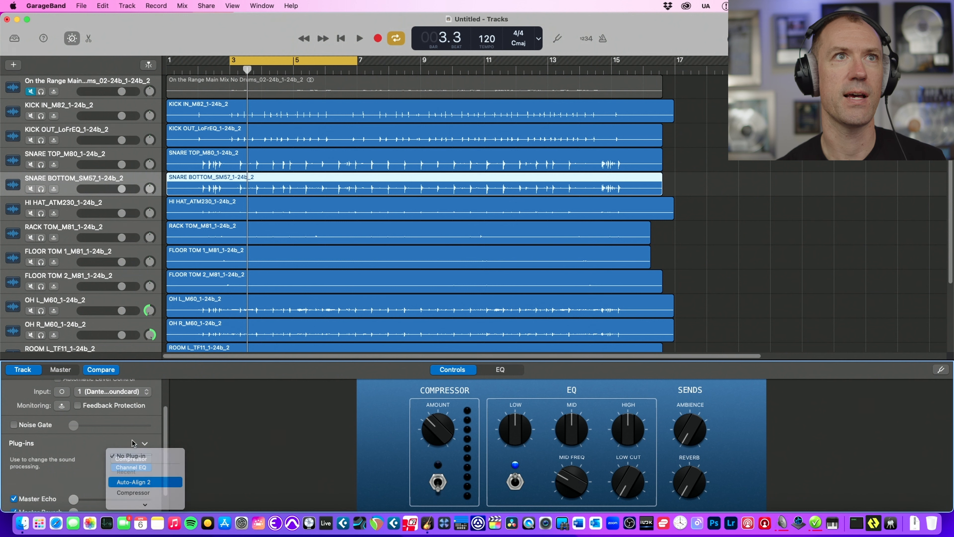
pyautogui.click(134, 483)
pyautogui.click(78, 208)
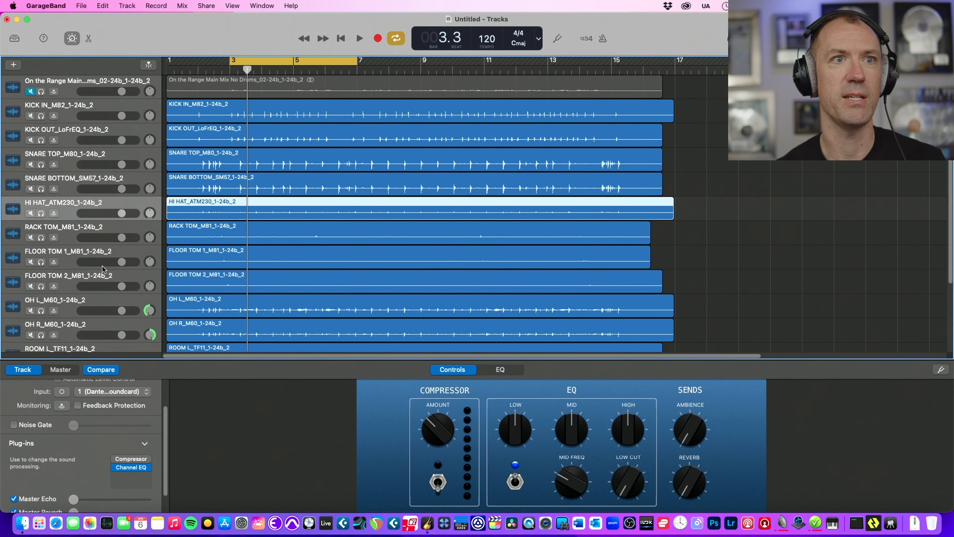
pyautogui.click(131, 459)
pyautogui.click(135, 485)
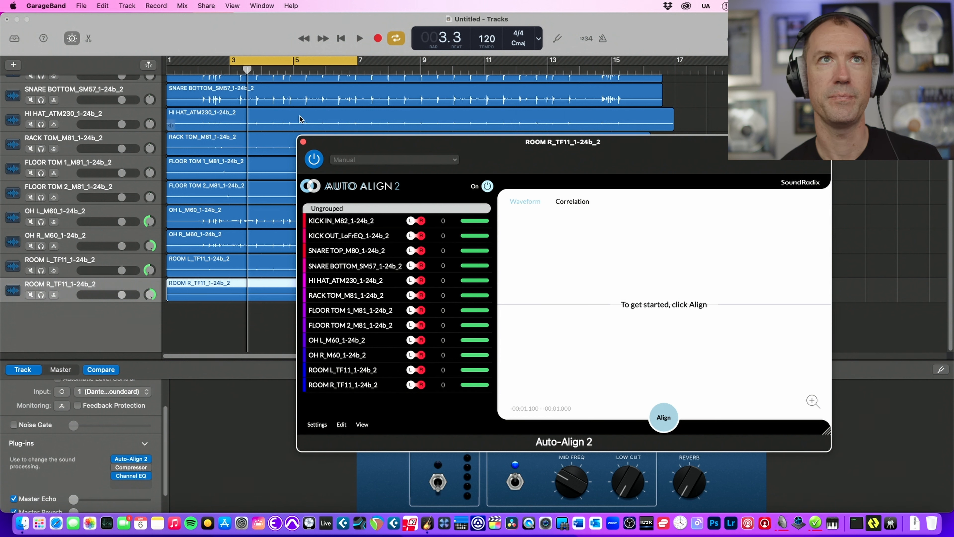
# Step: Turn off the cycle region, return the playhead to the project start and reposition the Auto-Align 2 window
pyautogui.click(292, 59)
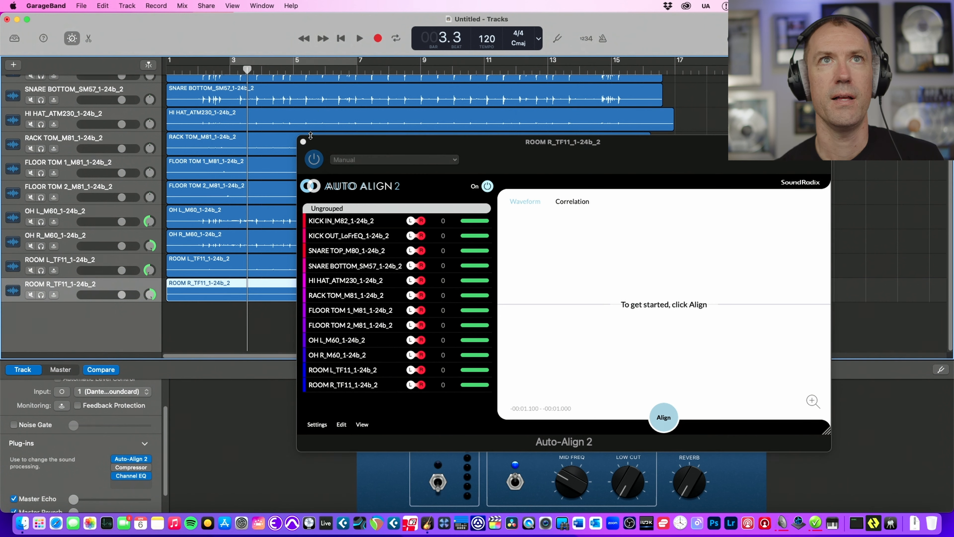
pyautogui.click(340, 39)
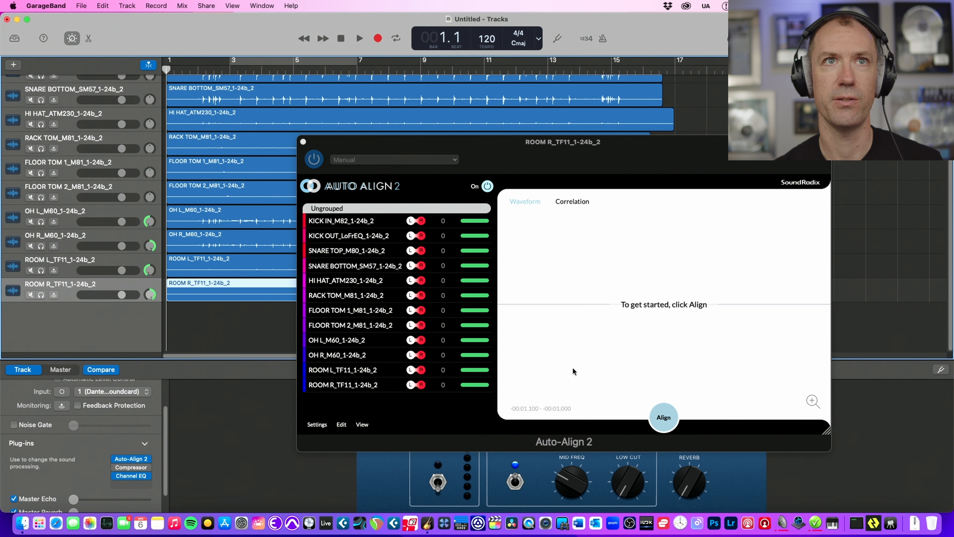
pyautogui.moveTo(578, 155); pyautogui.dragTo(484, 167)
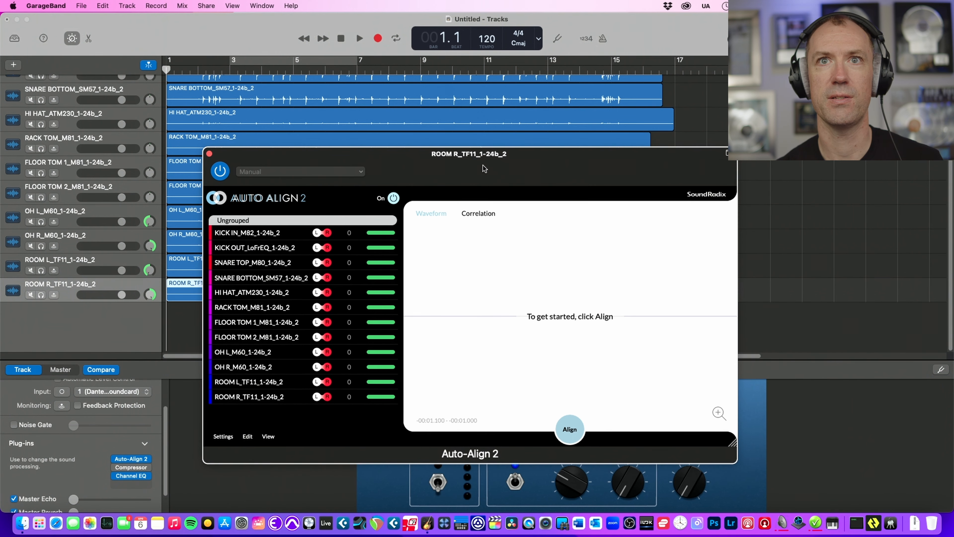
# Step: Run the Auto-Align 2 alignment on all the drum tracks while the project plays
pyautogui.click(570, 432)
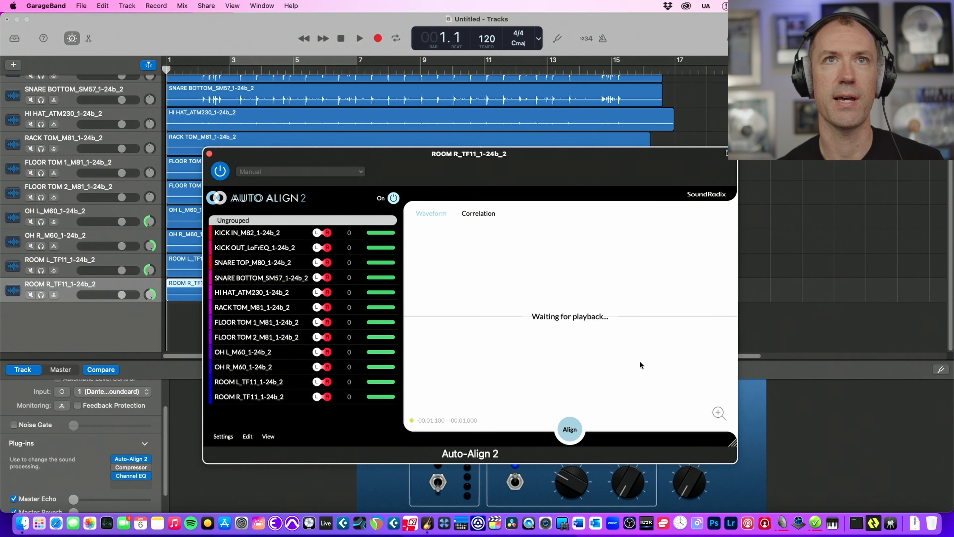
pyautogui.press('space')
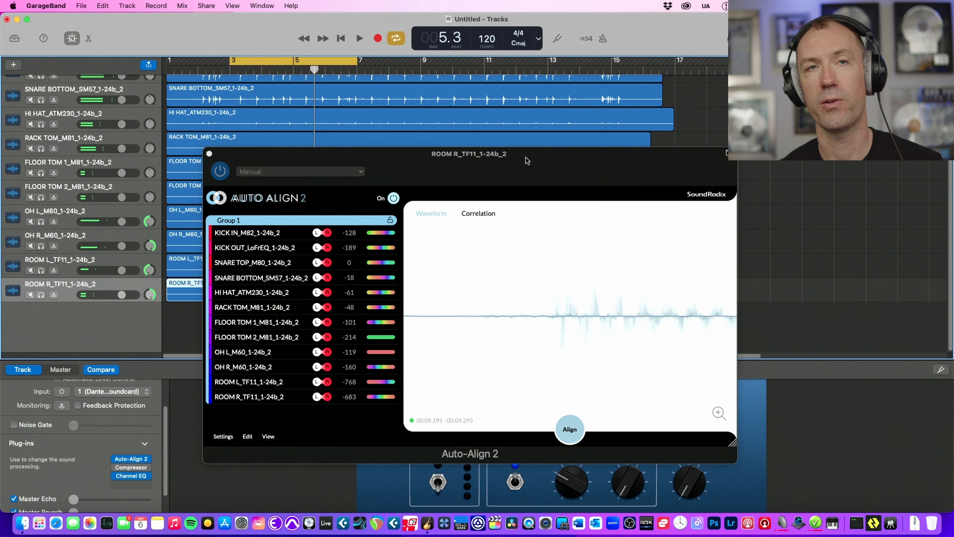
# Step: Compare the drums with Auto-Align 2 switched off and on, playing the cycled section from the ROOM L track's plug-in window
pyautogui.click(393, 198)
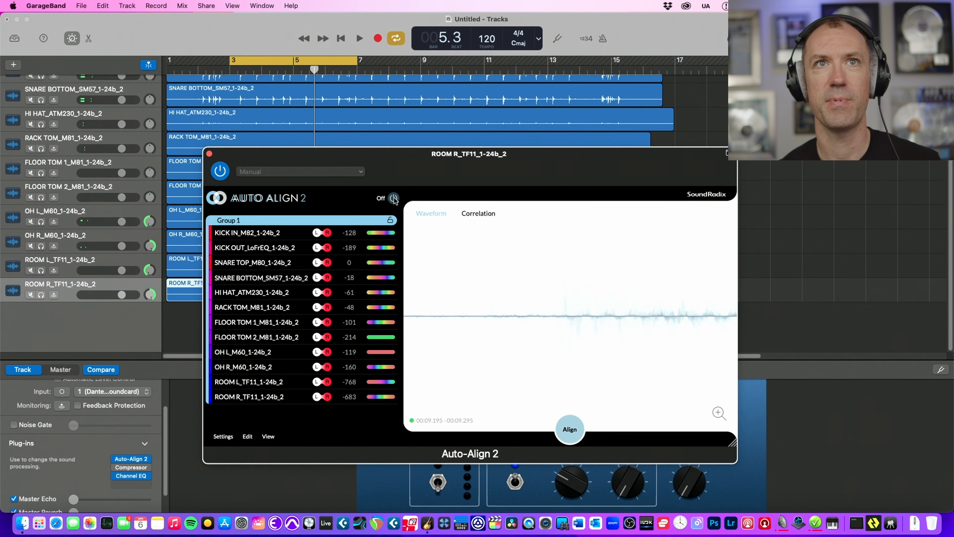
pyautogui.click(394, 198)
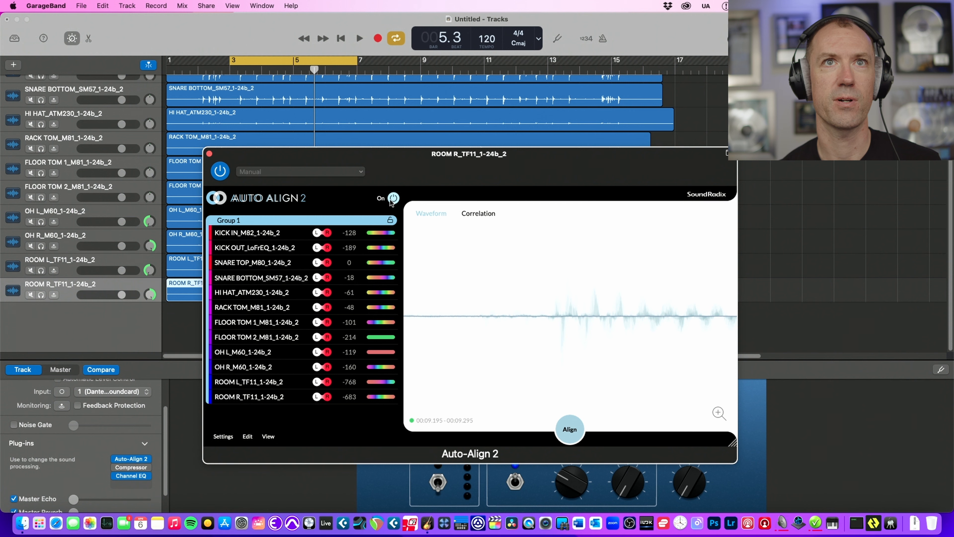
pyautogui.click(170, 269)
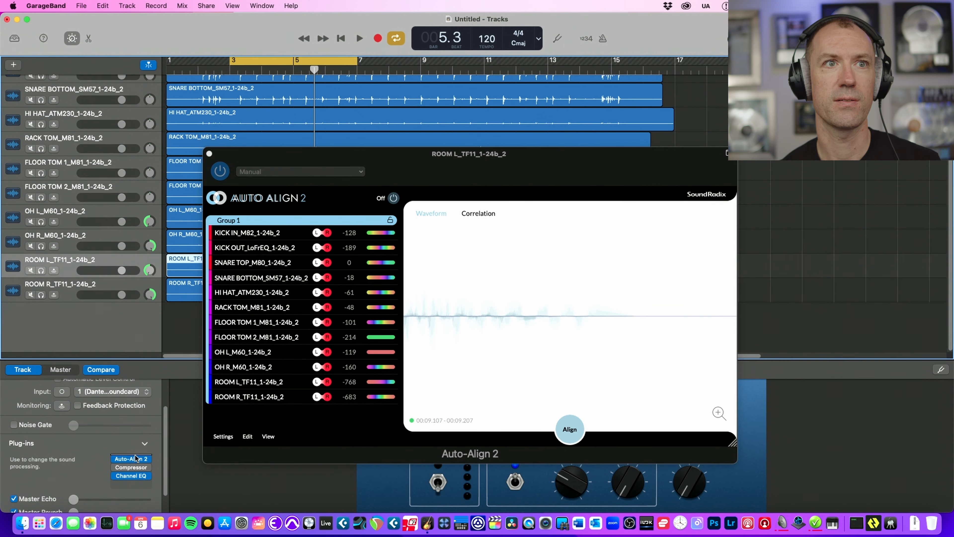
pyautogui.press('space')
pyautogui.click(393, 198)
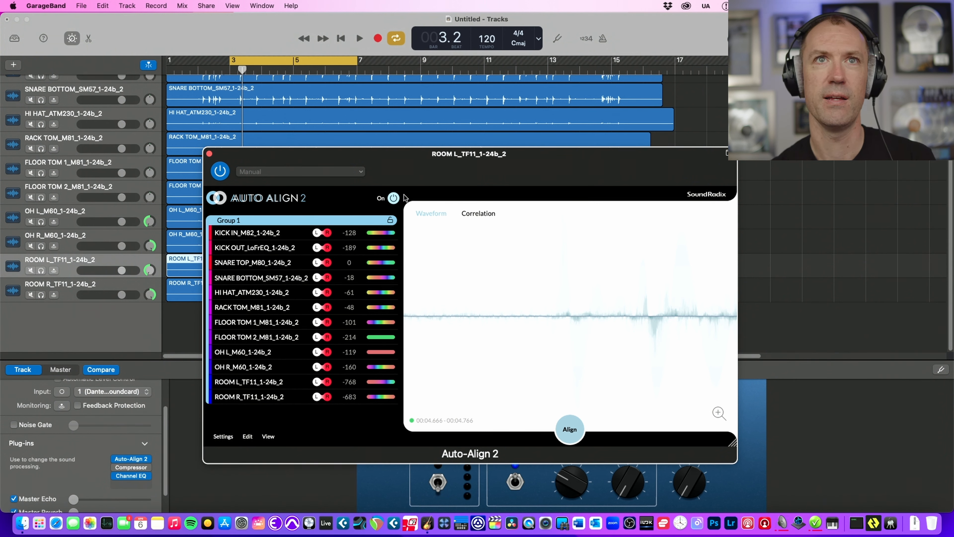
pyautogui.press('space')
pyautogui.click(393, 199)
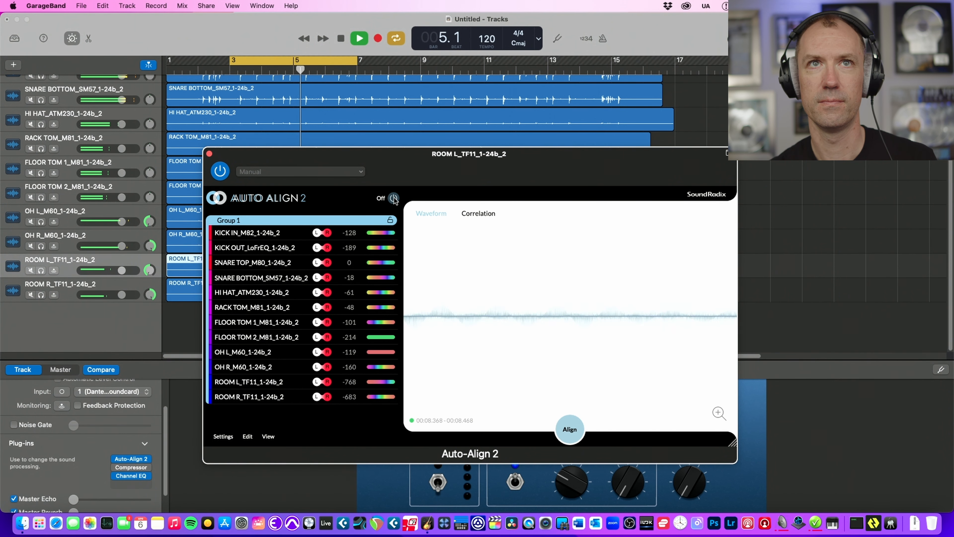
pyautogui.press('space')
pyautogui.click(394, 199)
pyautogui.press('space')
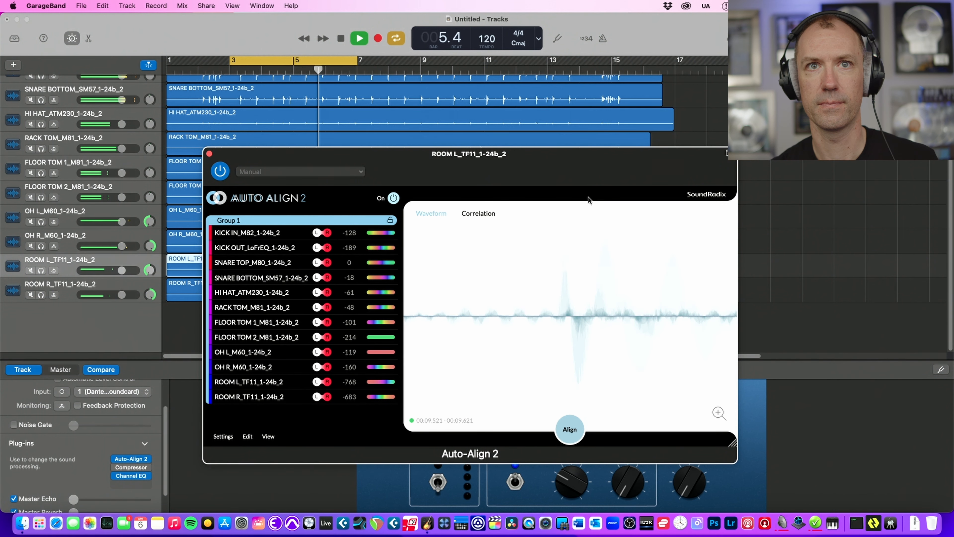
pyautogui.press('space')
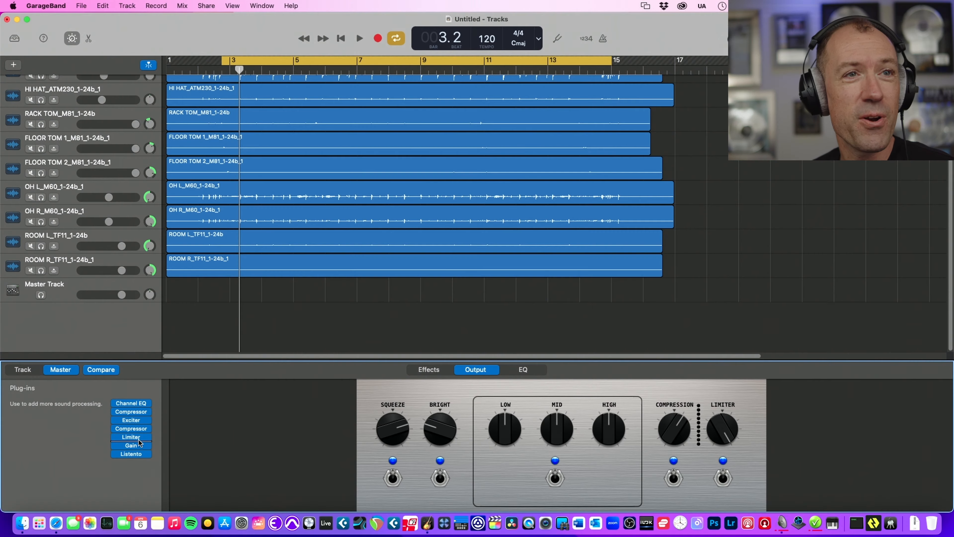
# Step: Insert iZotope Ozone 10 on the master track between the Limiter and Gain plug-ins
pyautogui.moveTo(139, 445); pyautogui.dragTo(139, 442)
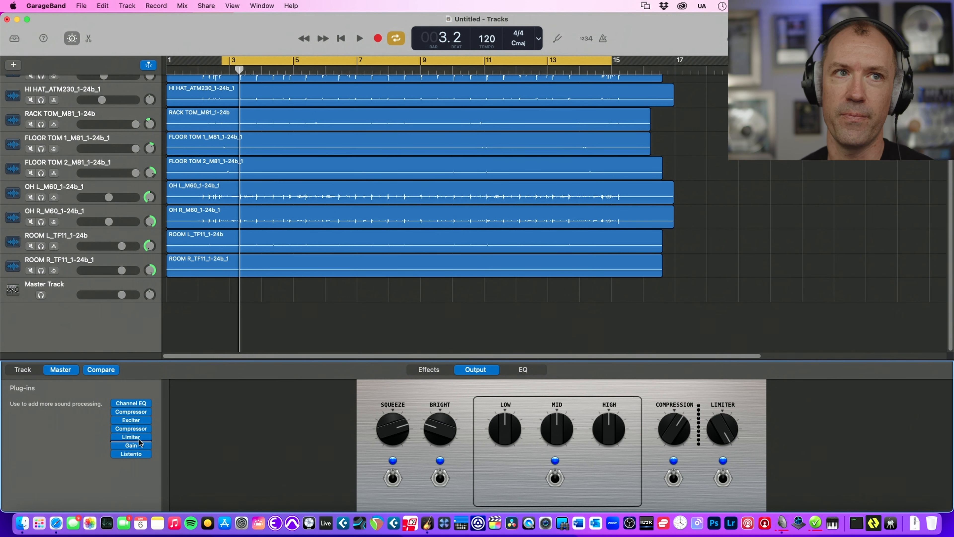
pyautogui.moveTo(130, 448)
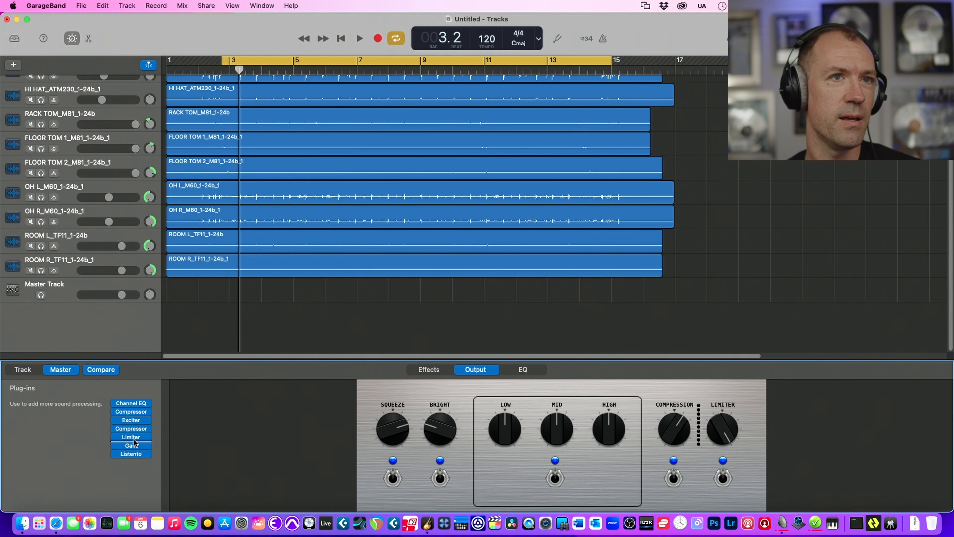
pyautogui.click(136, 443)
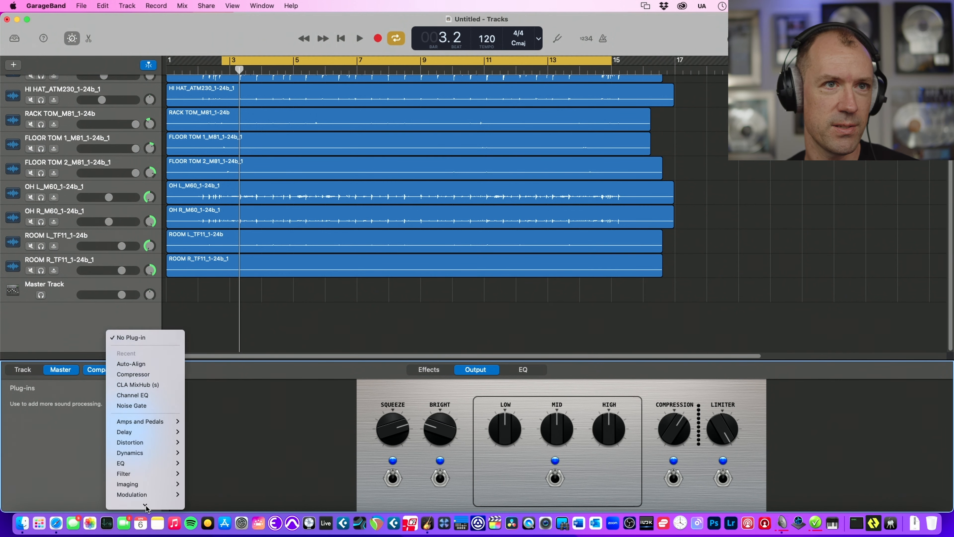
pyautogui.moveTo(146, 507)
pyautogui.scroll(-1, 235, 415)
pyautogui.moveTo(235, 414)
pyautogui.scroll(1, 235, 415)
pyautogui.moveTo(228, 295)
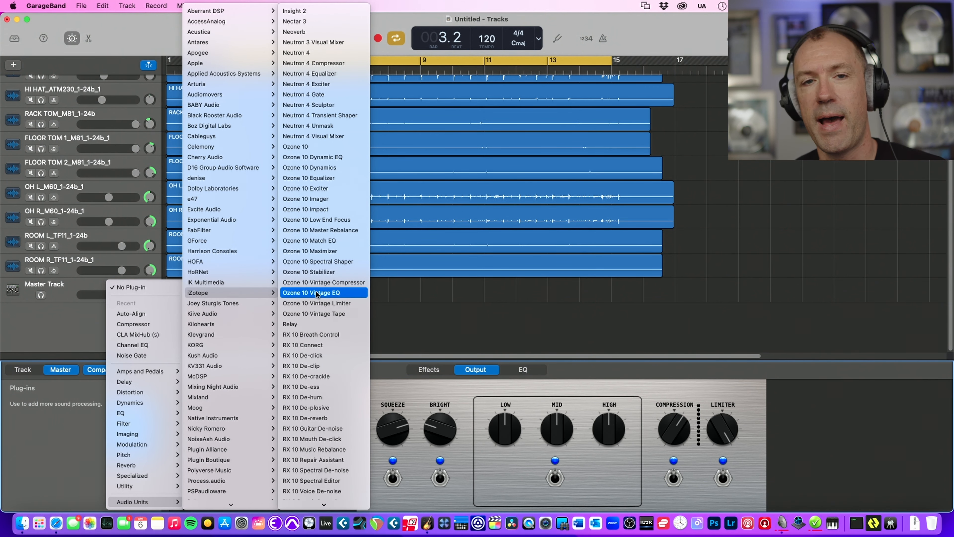
pyautogui.click(306, 147)
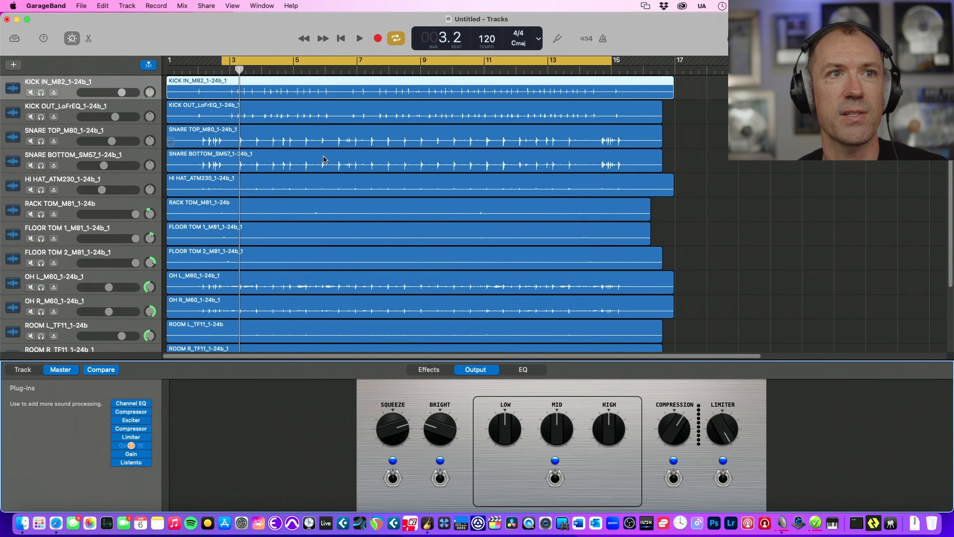
# Step: Bypass the Limiter on the master track and open the Ozone 10 interface, leaving its options unchanged
pyautogui.click(118, 436)
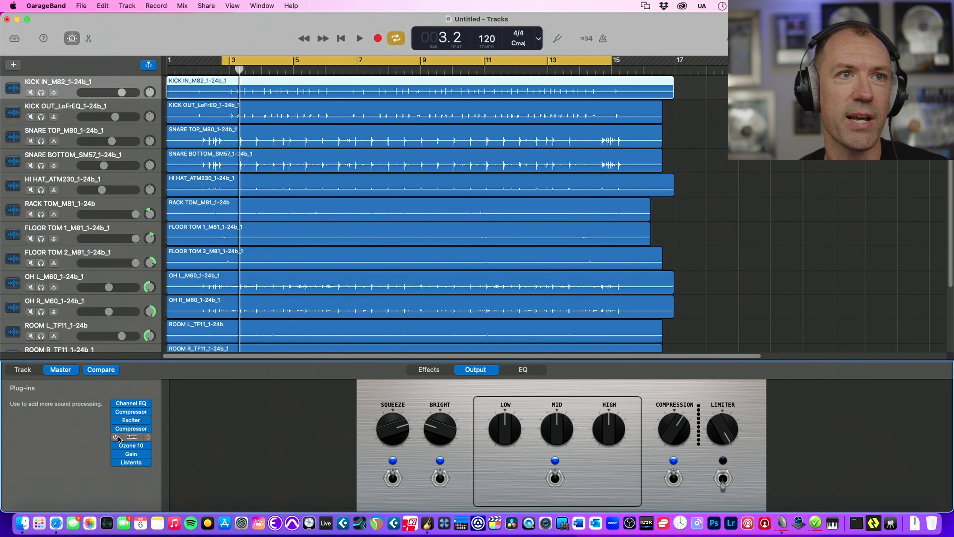
pyautogui.click(128, 447)
pyautogui.moveTo(632, 208); pyautogui.dragTo(568, 110)
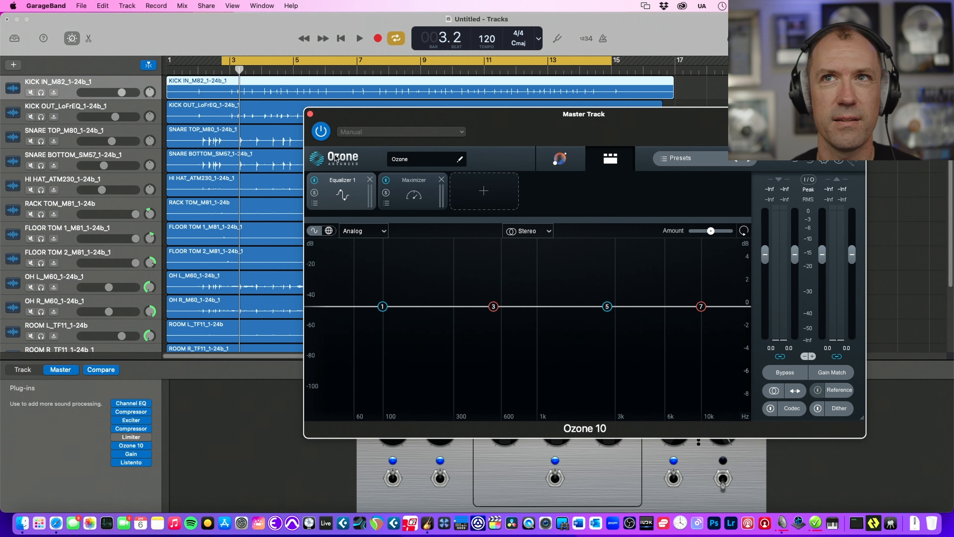
pyautogui.click(821, 160)
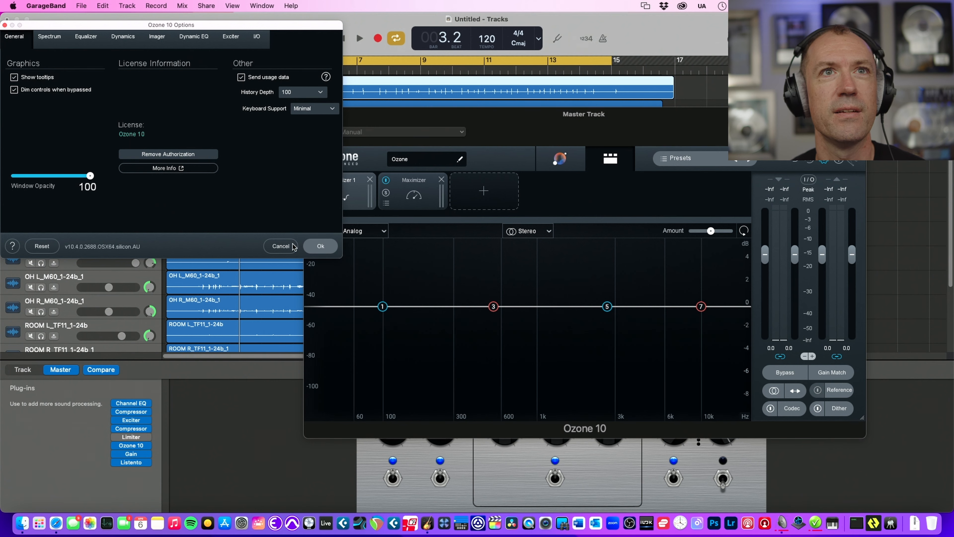
pyautogui.click(280, 246)
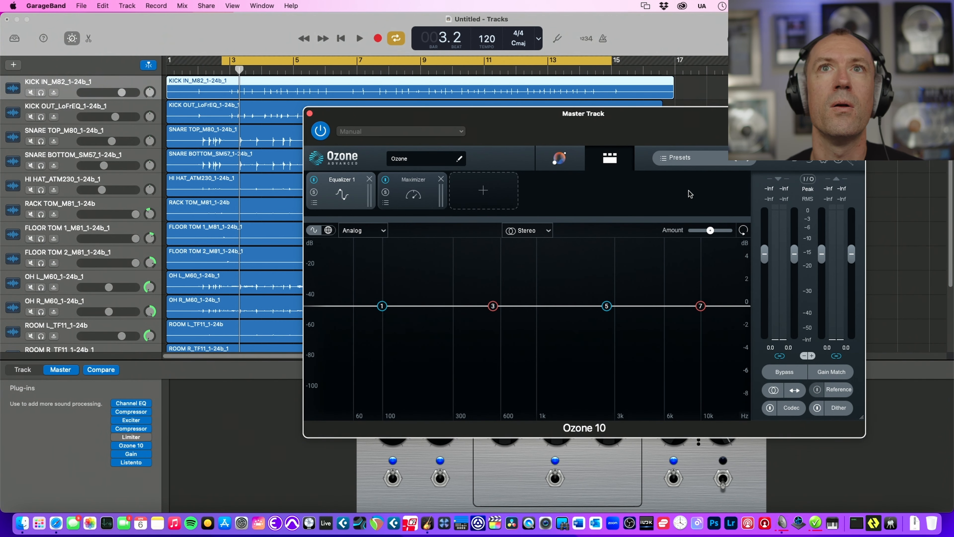
pyautogui.moveTo(636, 130)
pyautogui.mouseDown()
pyautogui.moveTo(594, 133)
pyautogui.moveTo(625, 140)
pyautogui.mouseUp()
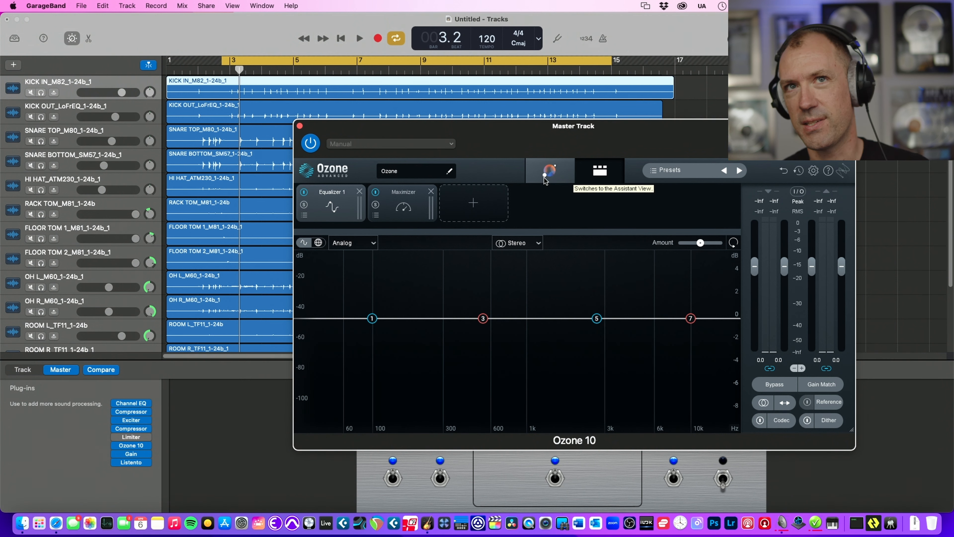
# Step: Let Ozone 10's Assistant analyse the master mix while the cycled section plays, and stop playback once it has finished
pyautogui.press('space')
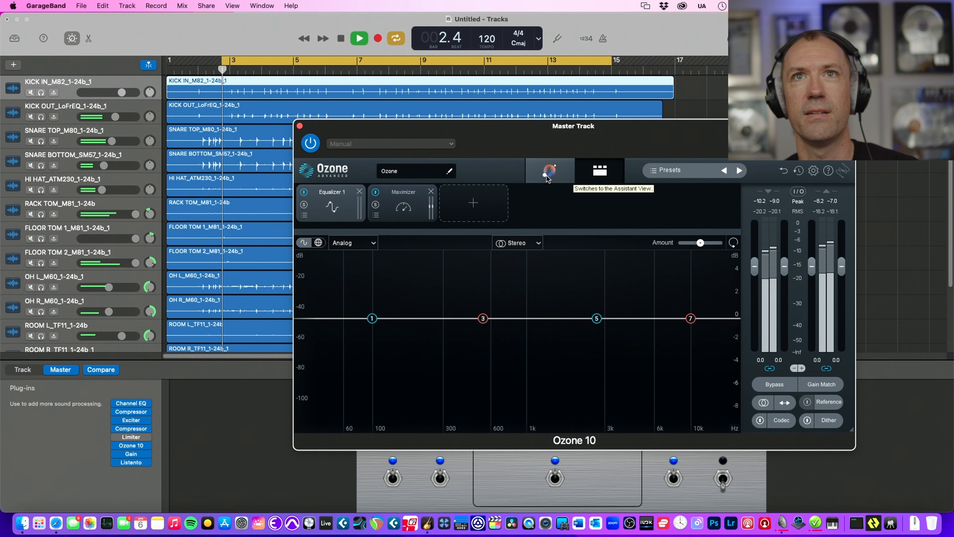
pyautogui.click(550, 175)
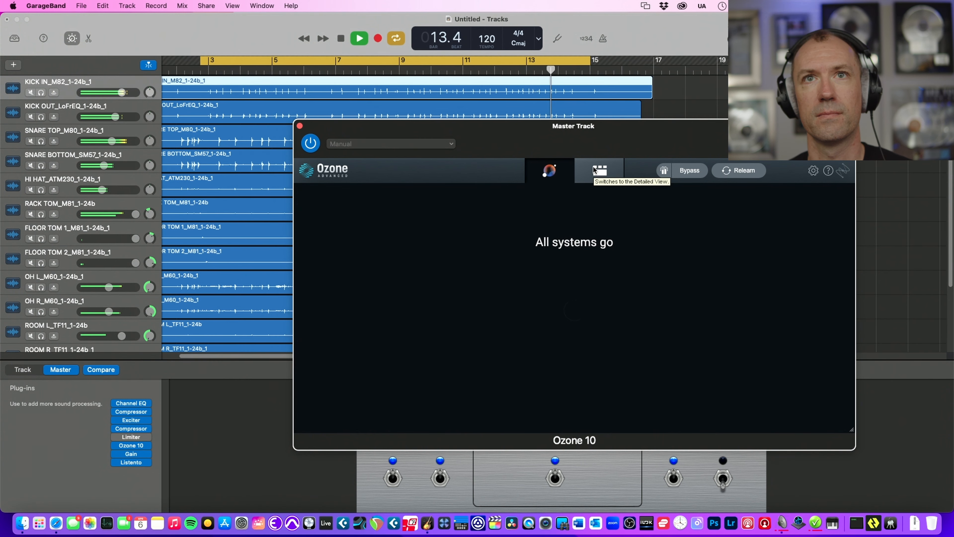
pyautogui.press('space')
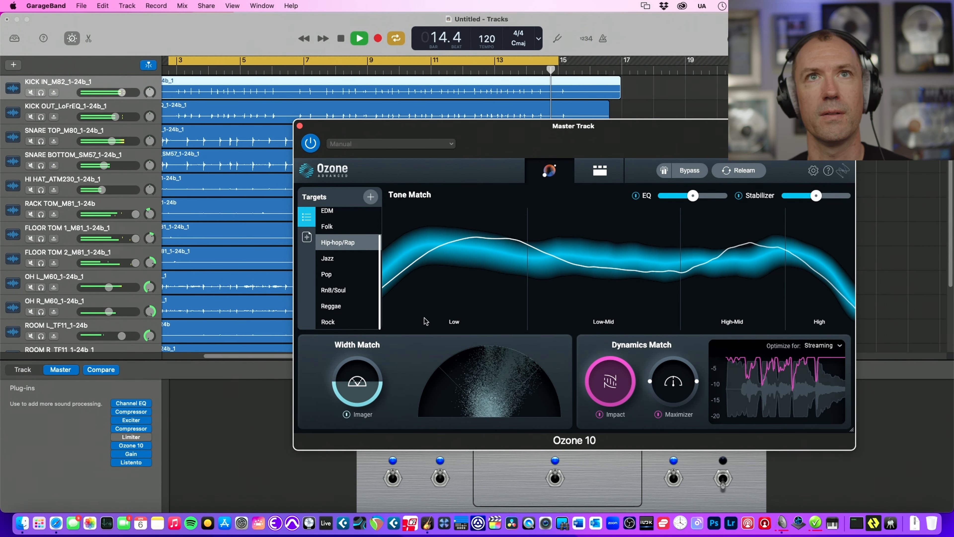
# Step: Move Ozone 10 off the tracks and examine the plug-in chains on the FLOOR TOM 2 and FLOOR TOM 1 tracks
pyautogui.moveTo(426, 129); pyautogui.dragTo(549, 217)
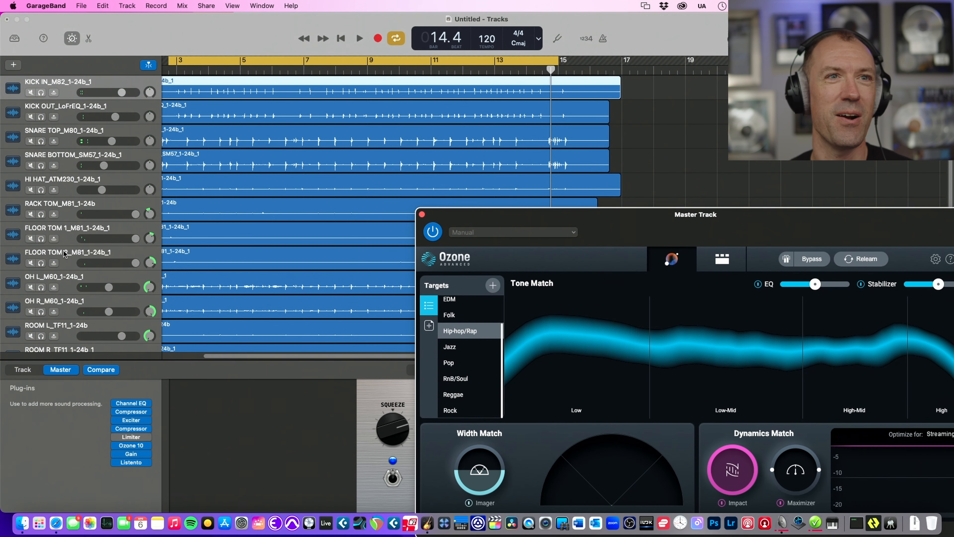
pyautogui.click(70, 257)
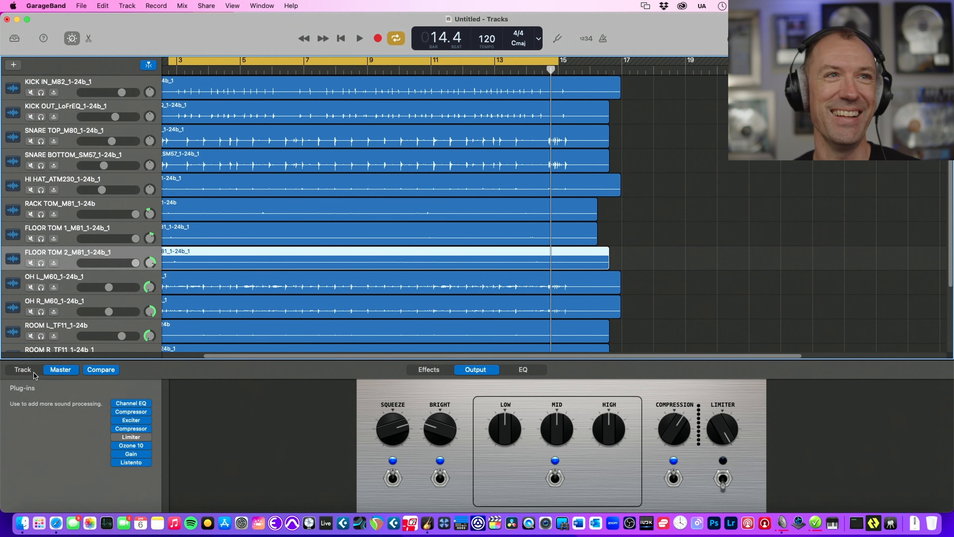
pyautogui.click(23, 369)
pyautogui.scroll(-2, 96, 438)
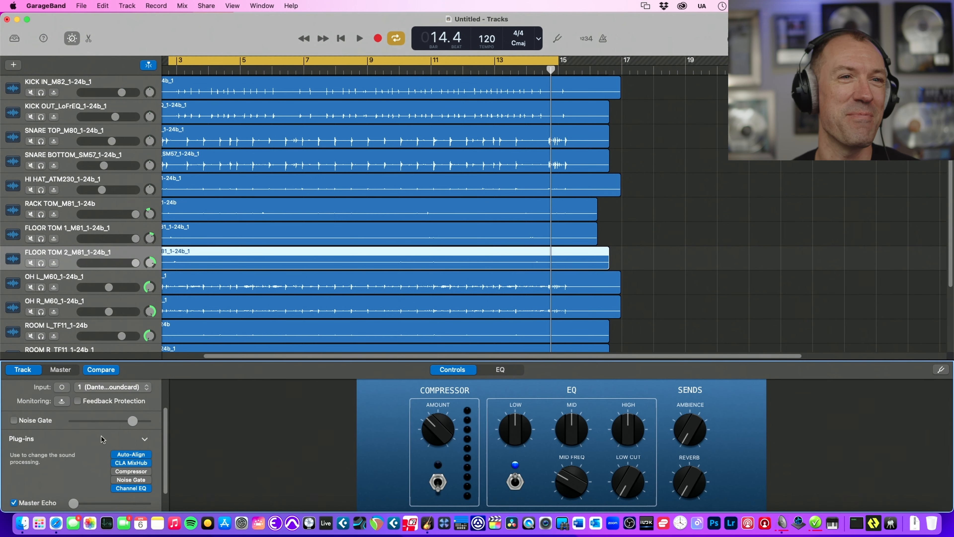
pyautogui.click(66, 233)
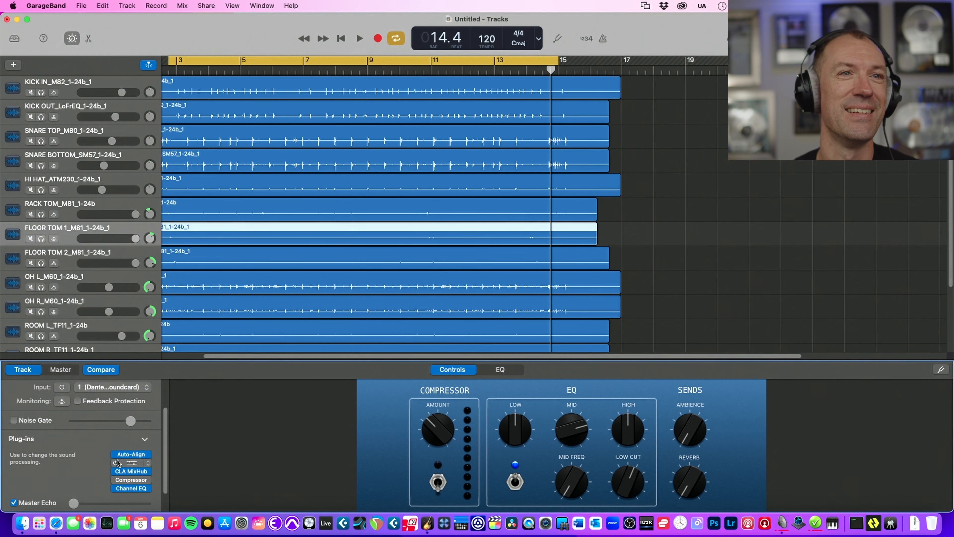
# Step: Reopen Ozone 10 from the master track's plug-in chain and bring its window fully into view
pyautogui.click(60, 369)
pyautogui.click(132, 445)
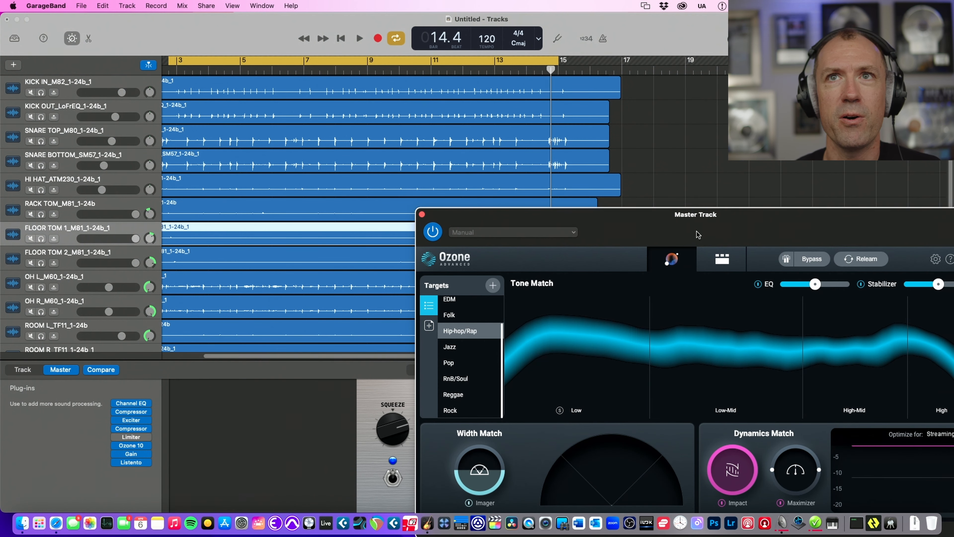
pyautogui.moveTo(705, 223); pyautogui.dragTo(520, 123)
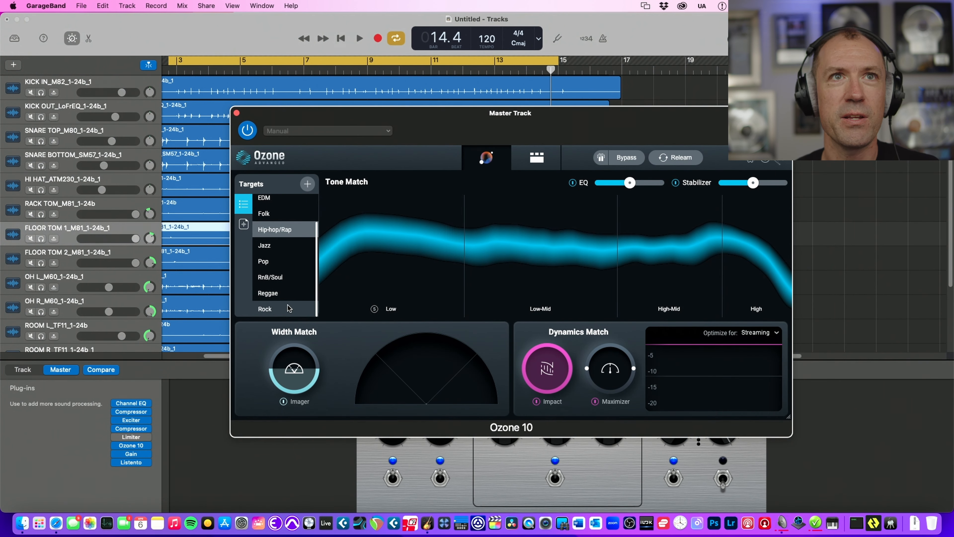
# Step: Try the RnB/Soul, Pop and Jazz targets for Ozone 10's Tone Match
pyautogui.scroll(2, 289, 308)
pyautogui.scroll(-2, 290, 253)
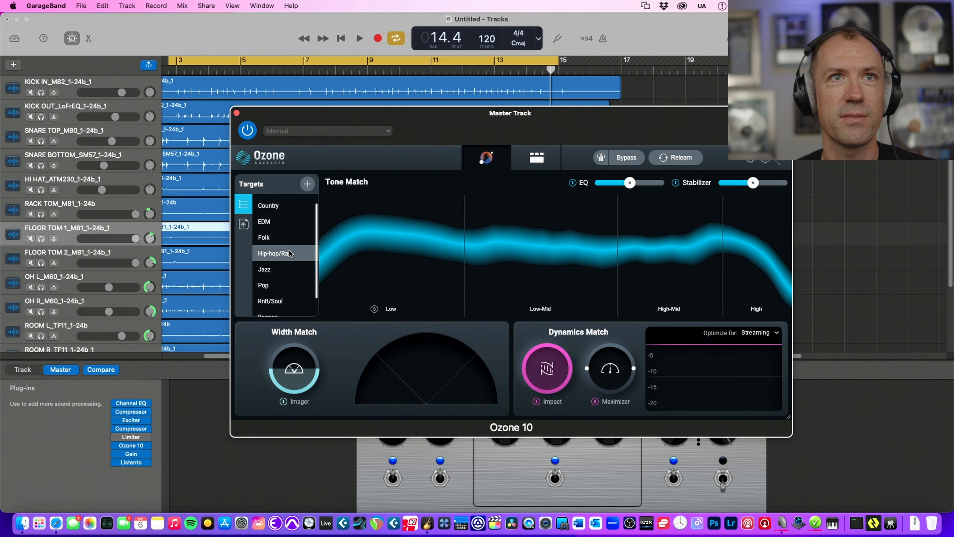
pyautogui.click(281, 280)
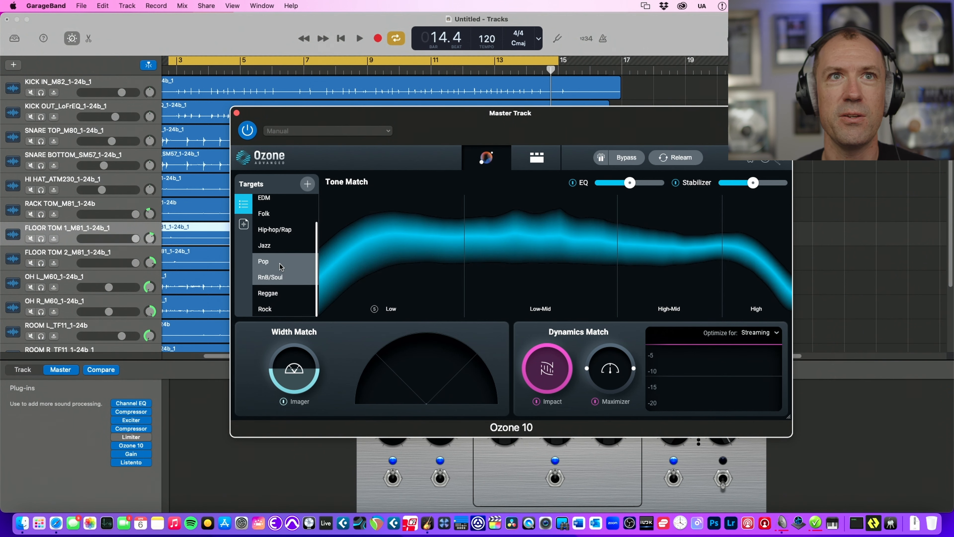
pyautogui.click(280, 266)
pyautogui.click(282, 245)
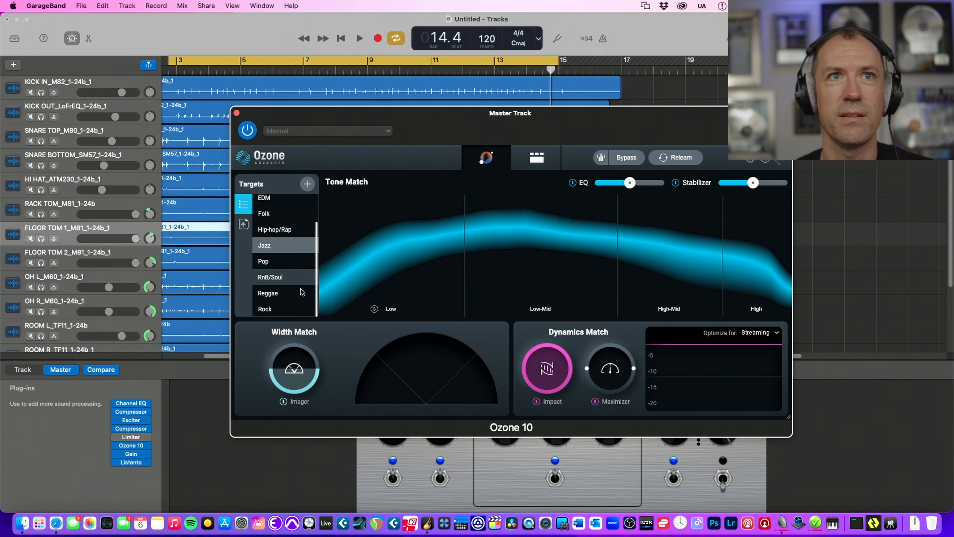
pyautogui.click(291, 278)
pyautogui.scroll(2, 287, 293)
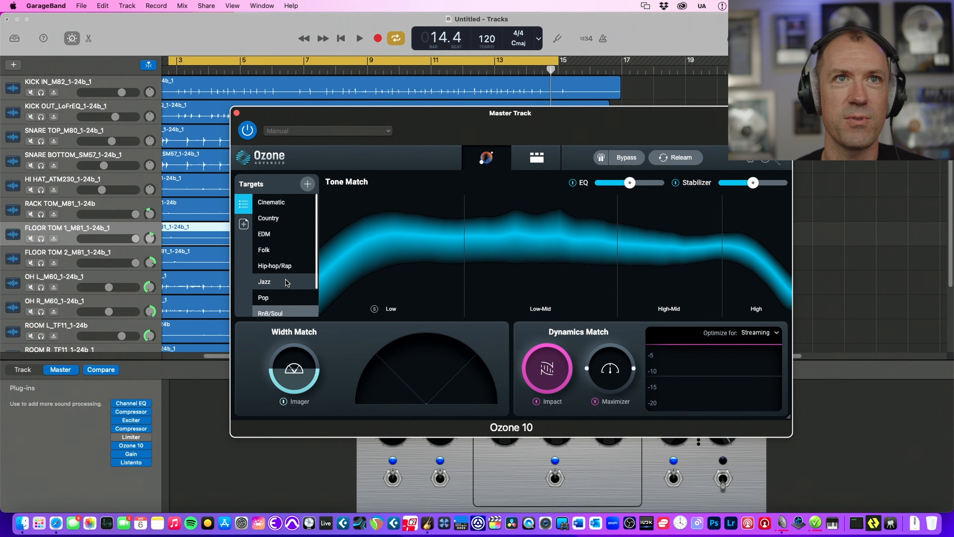
pyautogui.scroll(-2, 286, 282)
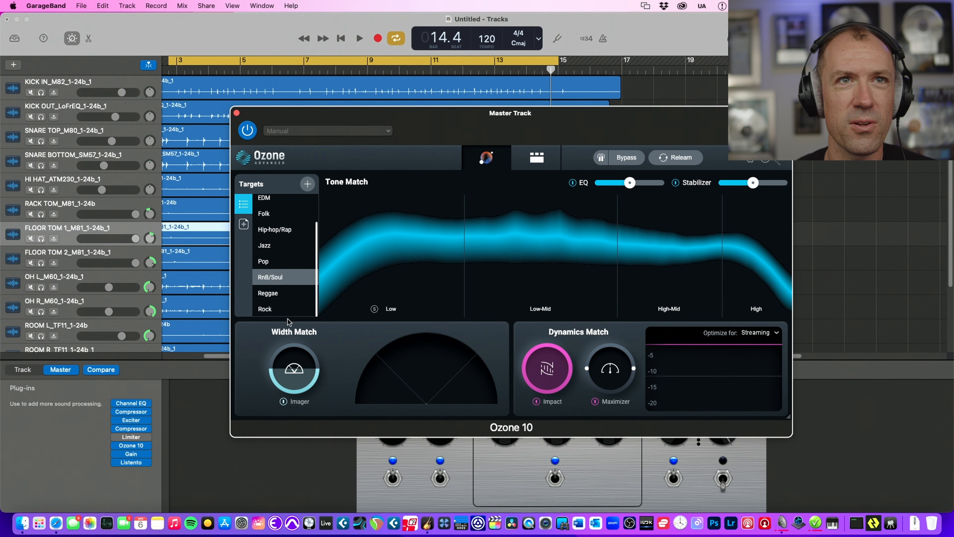
# Step: Set Ozone 10's target to Rock while the cycled section plays
pyautogui.press('space')
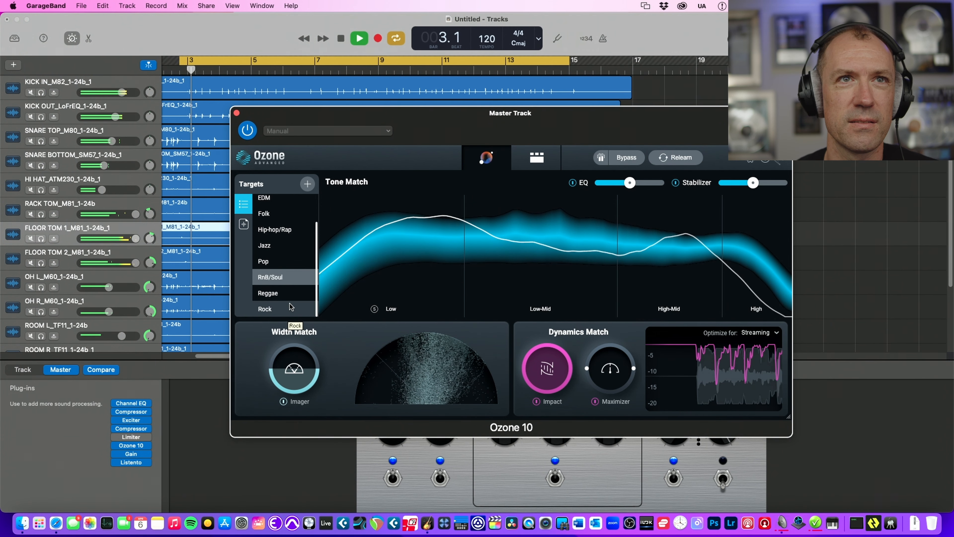
pyautogui.click(288, 306)
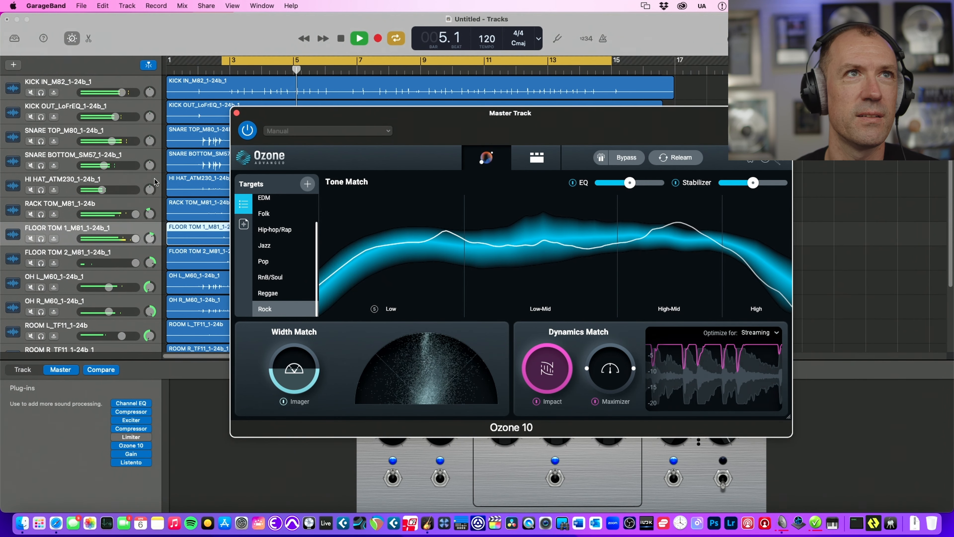
# Step: Unmute the On the Range Main Mix No Drums track and bypass the master track's Exciter and both Compressors
pyautogui.scroll(2, 37, 98)
pyautogui.click(31, 92)
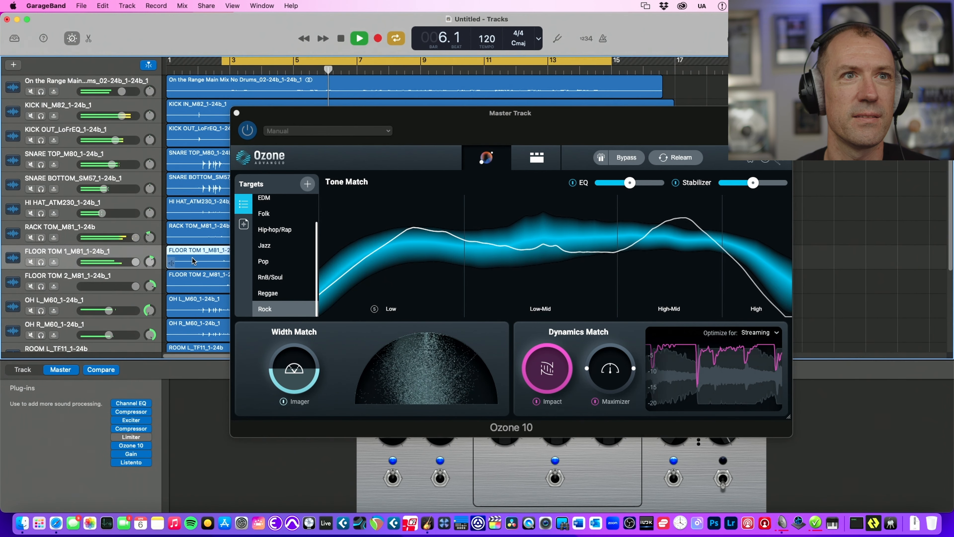
pyautogui.click(116, 429)
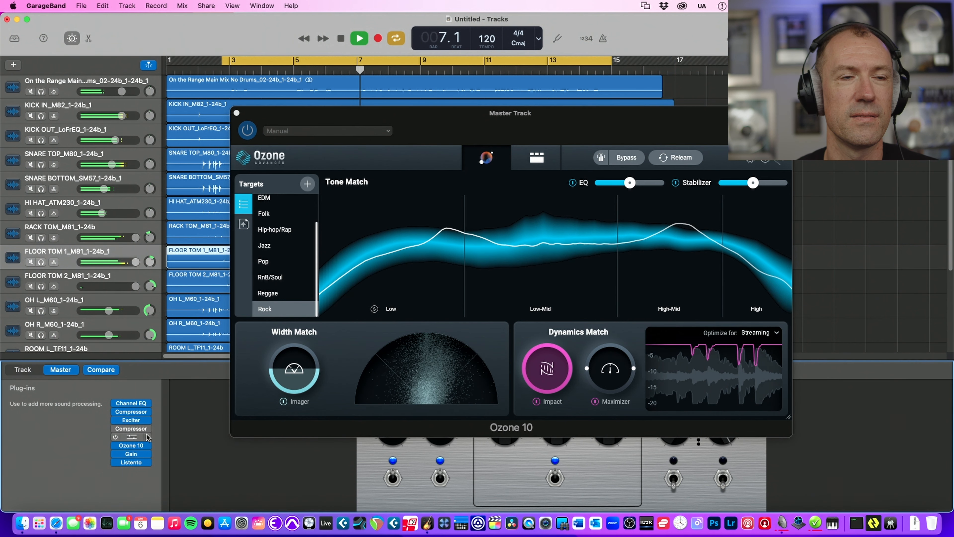
pyautogui.click(116, 420)
pyautogui.click(115, 412)
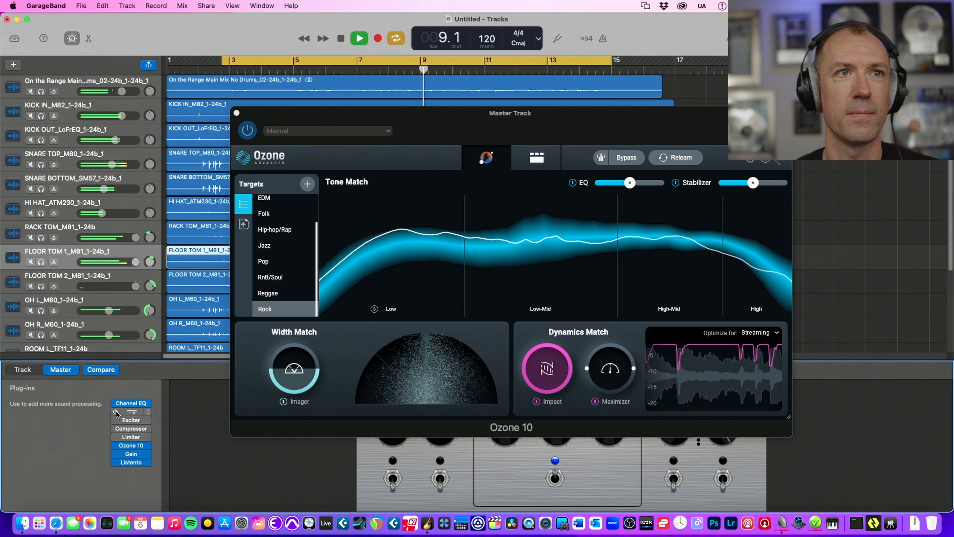
# Step: Set Ozone 10's target to RnB/Soul and stop playback
pyautogui.click(274, 280)
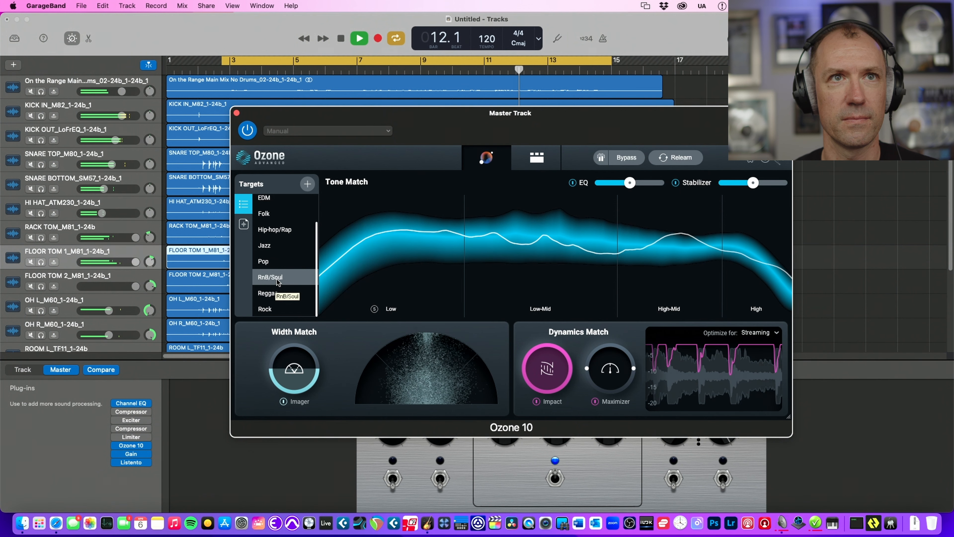
pyautogui.press('space')
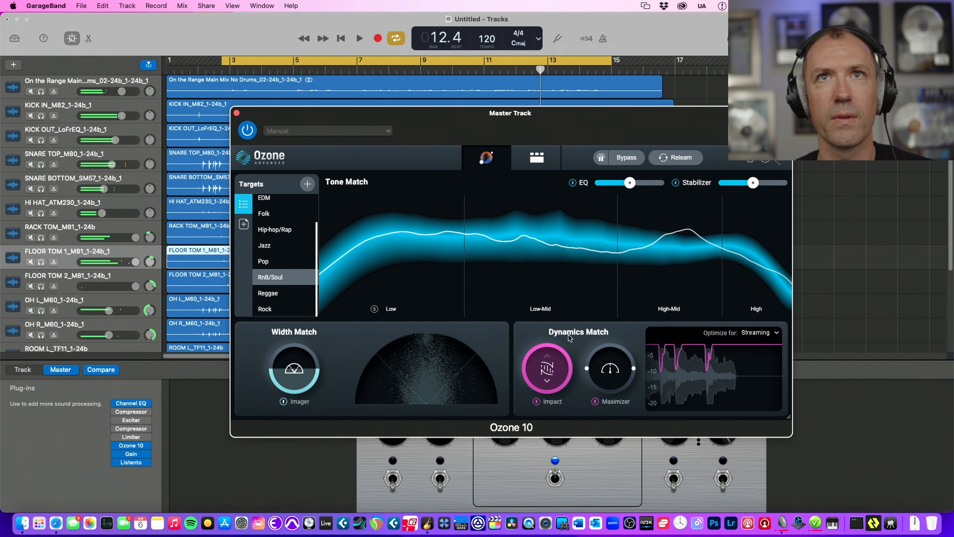
# Step: Examine Ozone 10's Equalizer 1, Stabilizer, Impact, Imager, Dynamic EQ and Maximizer modules in the Detailed View
pyautogui.click(534, 164)
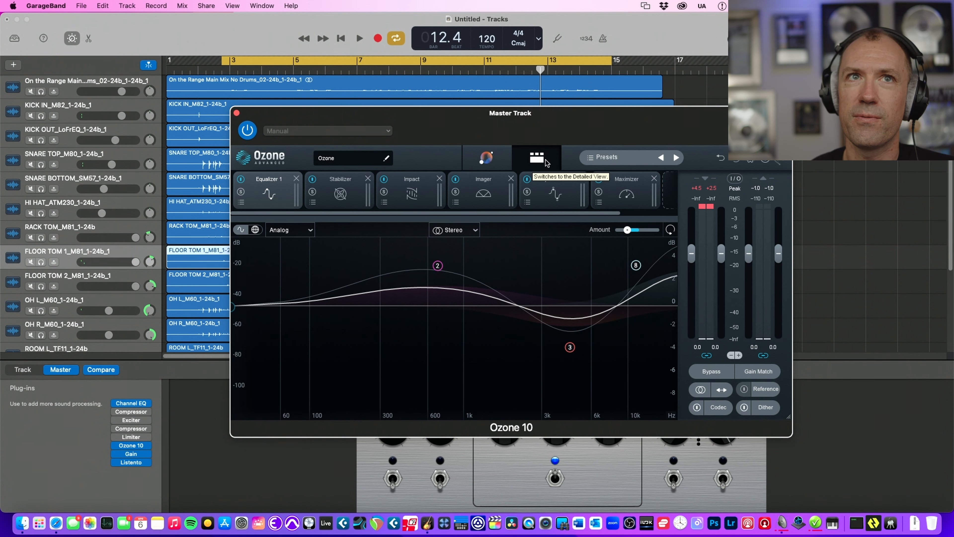
pyautogui.click(332, 180)
pyautogui.click(410, 179)
pyautogui.click(483, 181)
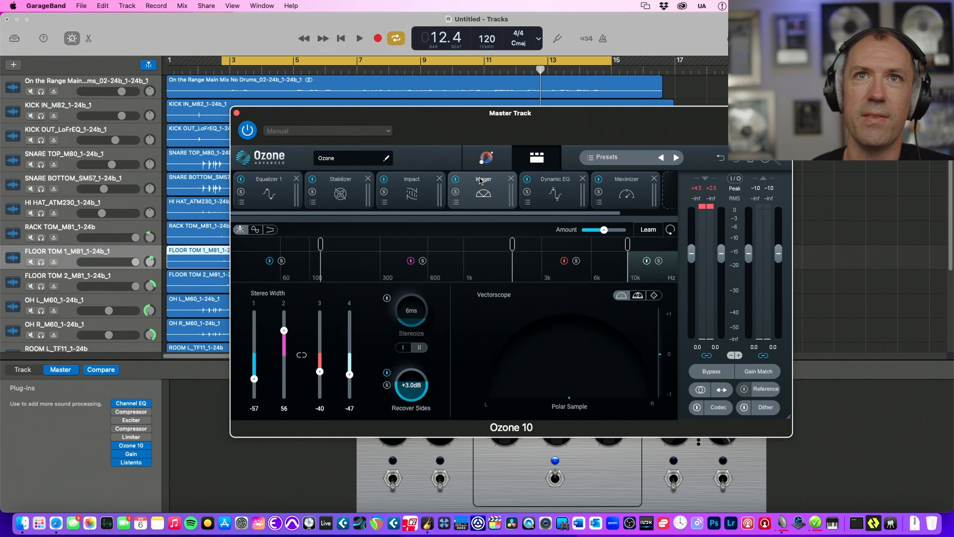
pyautogui.click(561, 183)
pyautogui.click(626, 183)
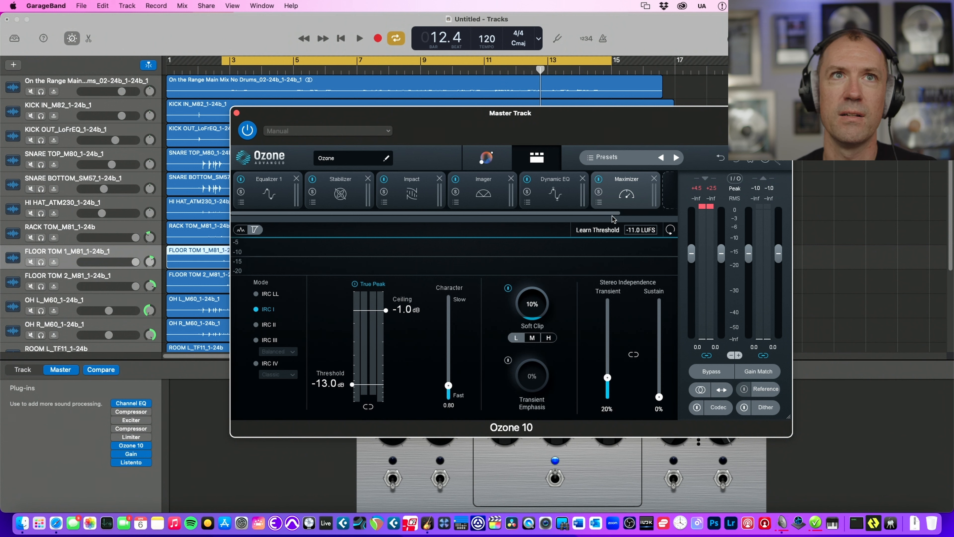
# Step: Check the Amount control of Equalizer 1 and set the Stabilizer's Amount to 20
pyautogui.click(277, 180)
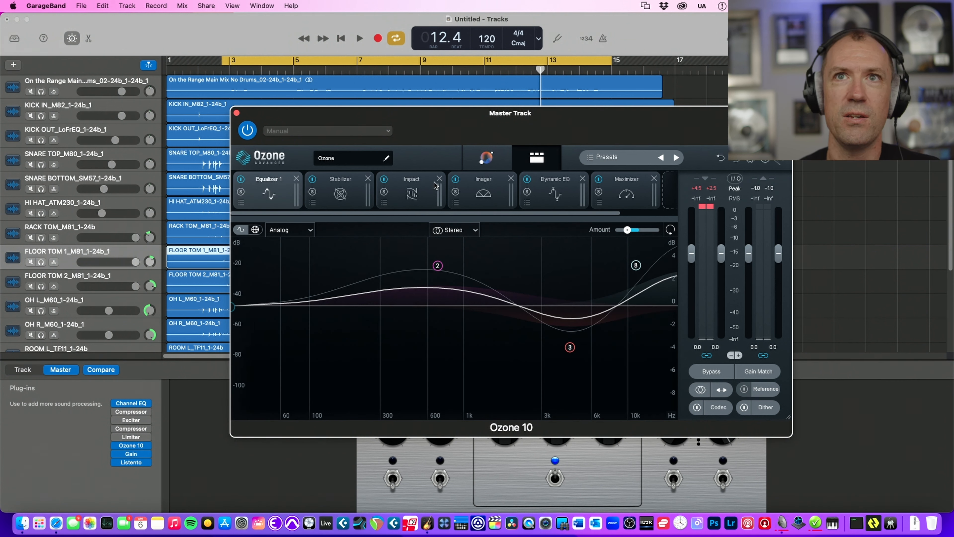
pyautogui.moveTo(632, 233)
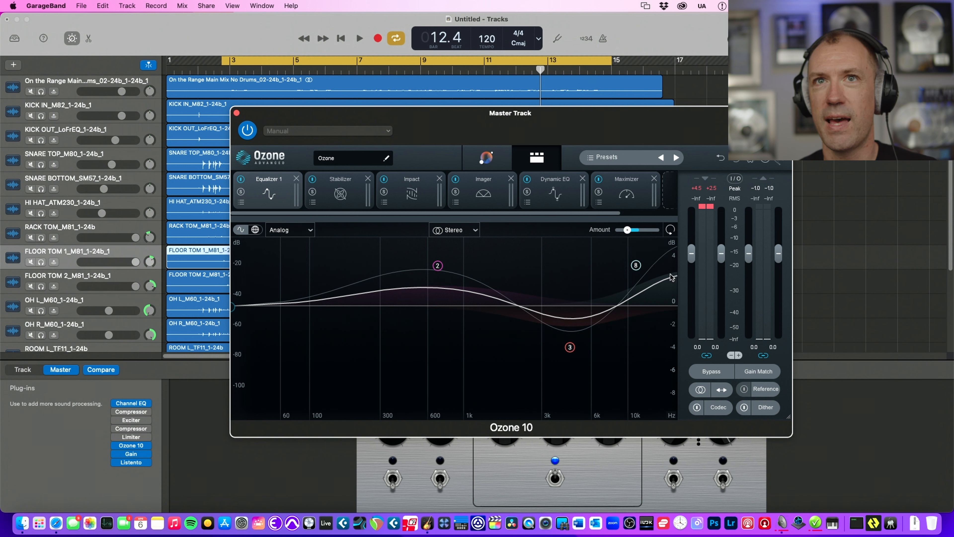
pyautogui.moveTo(628, 230)
pyautogui.mouseDown()
pyautogui.moveTo(638, 231)
pyautogui.moveTo(627, 231)
pyautogui.mouseUp()
pyautogui.click(343, 180)
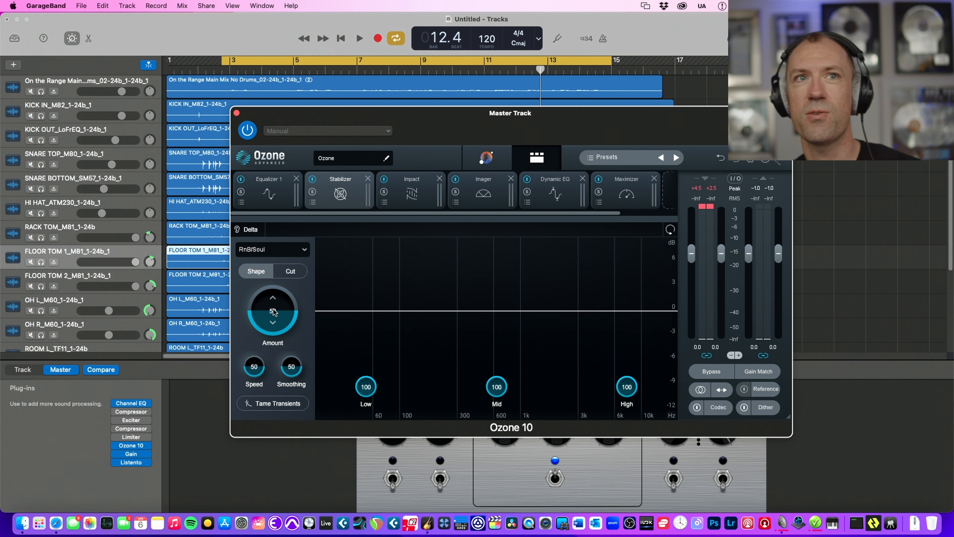
pyautogui.moveTo(273, 311); pyautogui.dragTo(293, 350)
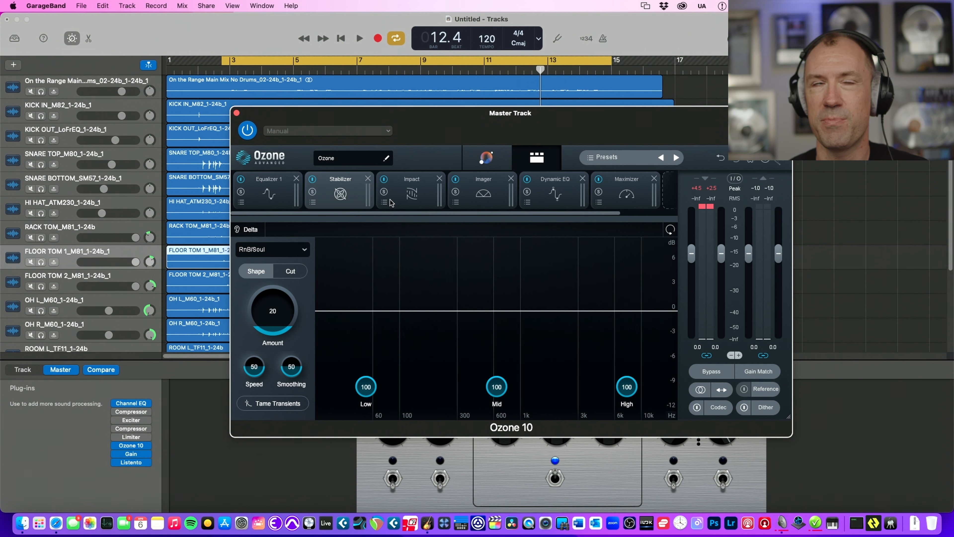
# Step: Review the Impact module, toggle the Imager's bypass off and on, and slightly lower the Imager's Amount
pyautogui.click(415, 181)
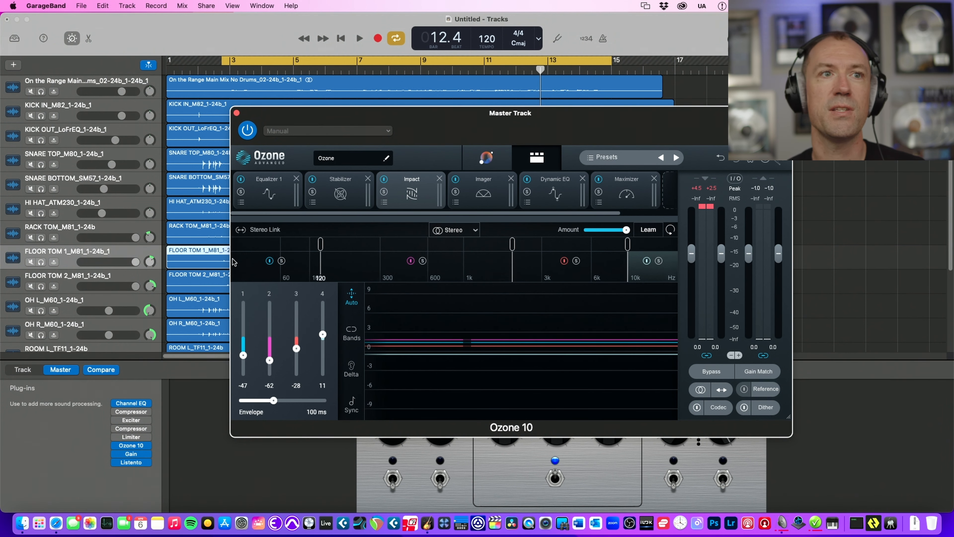
pyautogui.moveTo(136, 430)
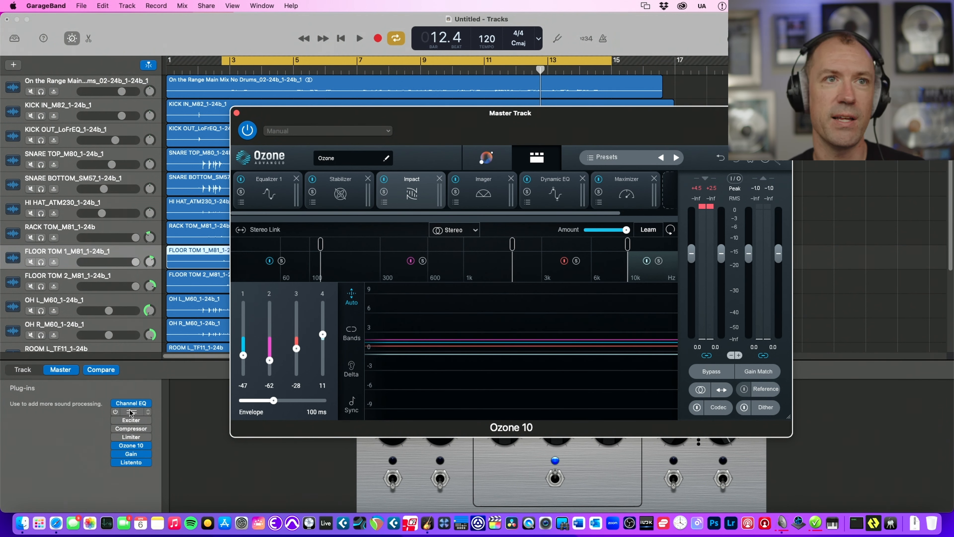
pyautogui.click(480, 179)
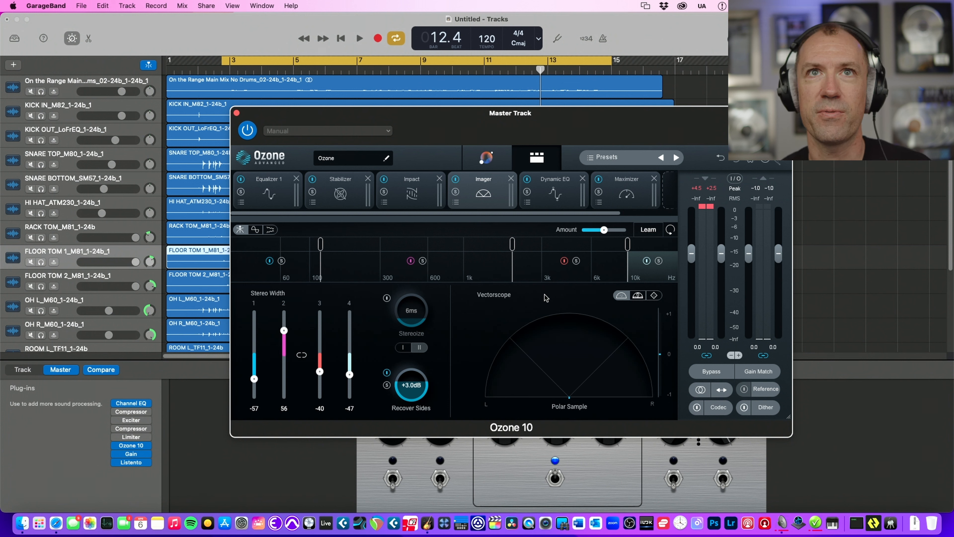
pyautogui.click(456, 180)
pyautogui.click(457, 179)
pyautogui.moveTo(608, 234)
pyautogui.mouseDown()
pyautogui.moveTo(588, 233)
pyautogui.moveTo(598, 233)
pyautogui.mouseUp()
# Step: Examine the Dynamic EQ and Maximizer modules while playing parts of the cycled section
pyautogui.click(559, 176)
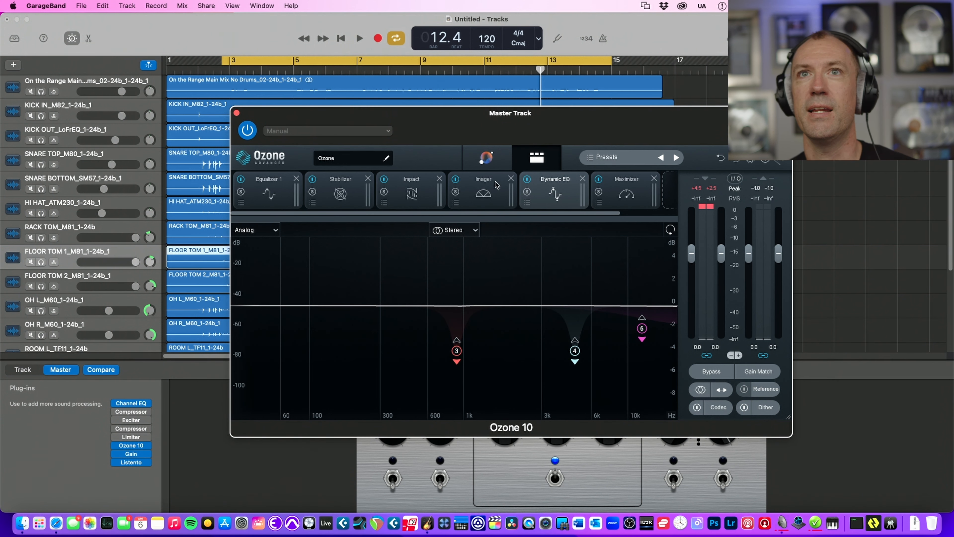
pyautogui.press('space')
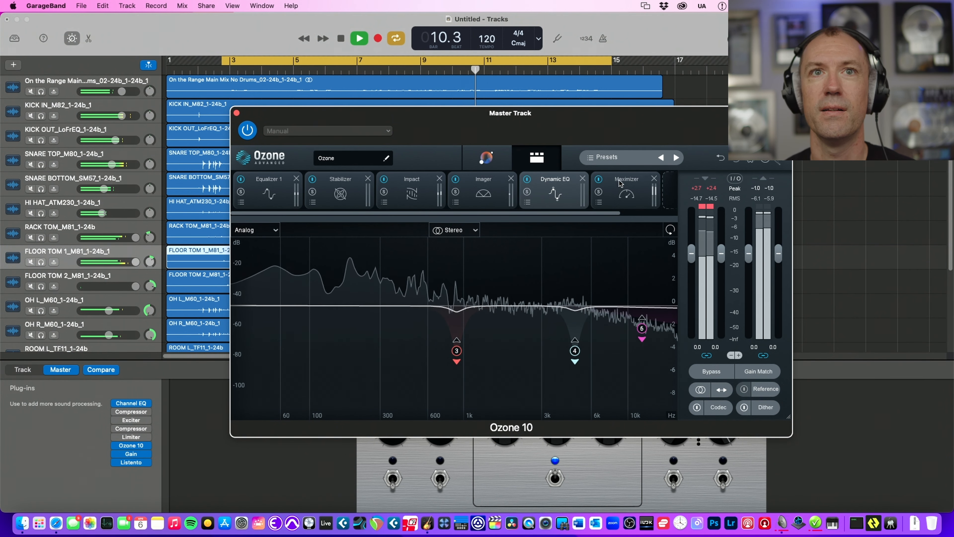
pyautogui.click(622, 187)
pyautogui.press('space')
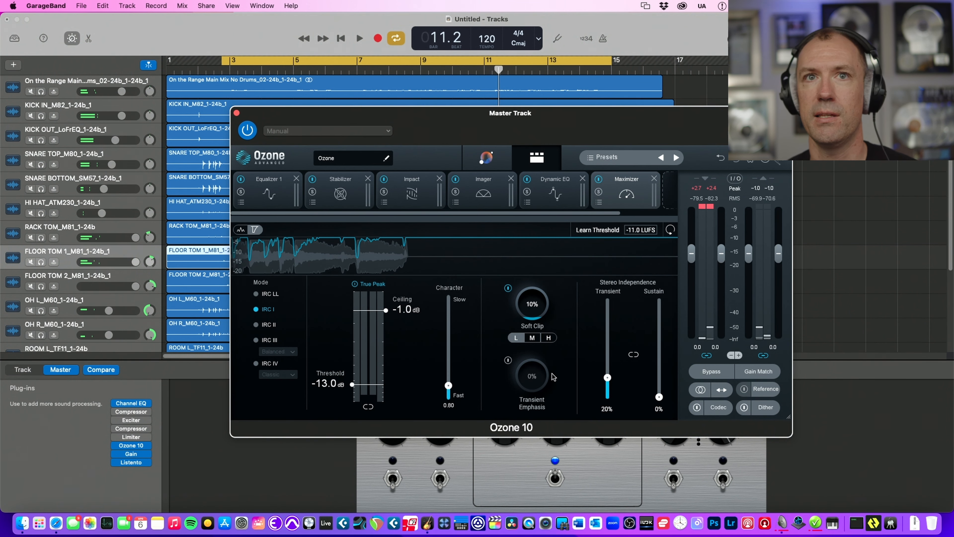
pyautogui.press('space')
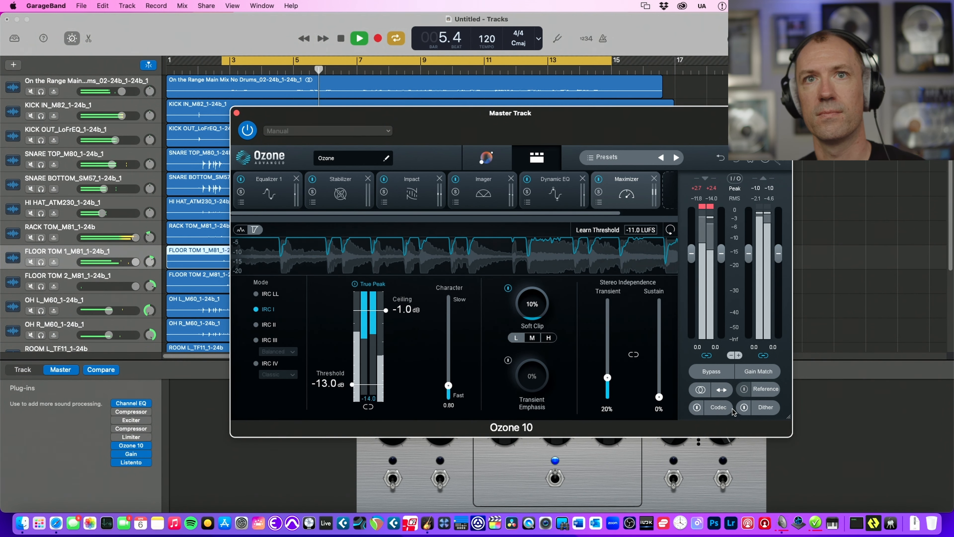
pyautogui.press('space')
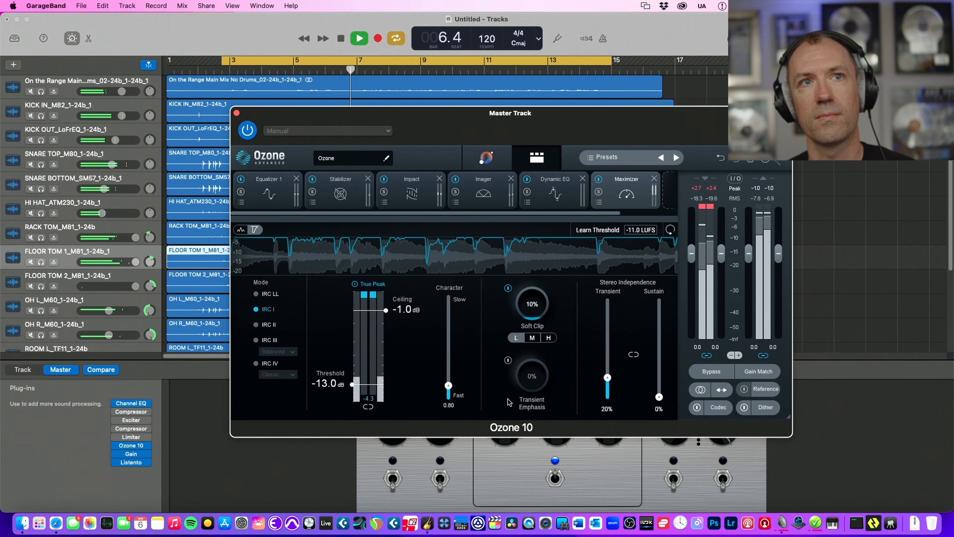